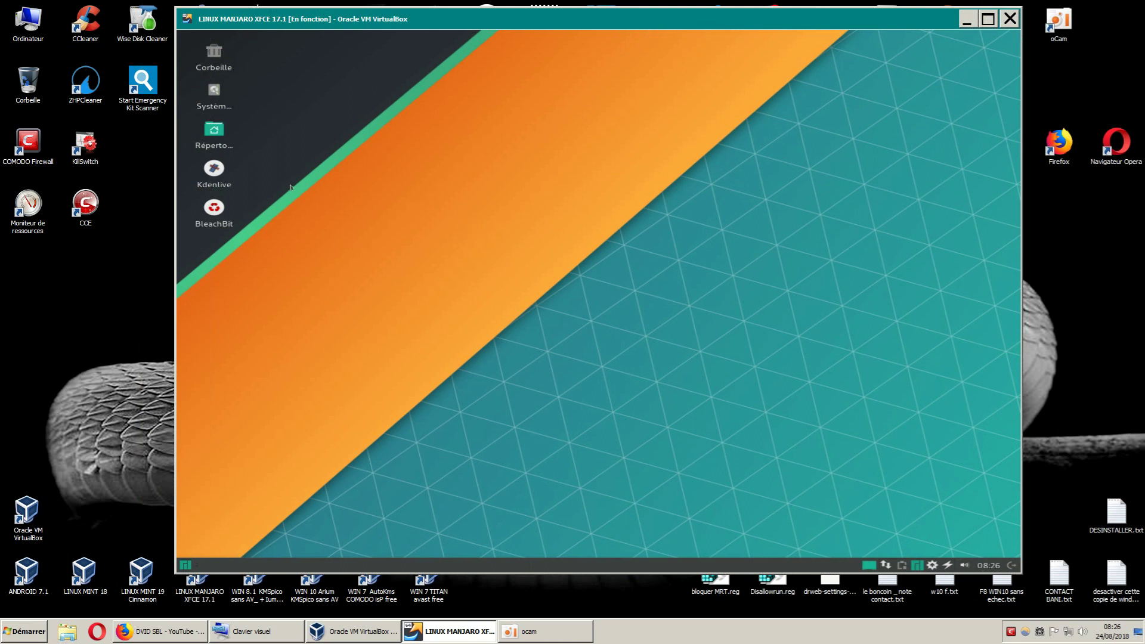
- Move the Kdenlive launcher out of the desktop icon column, beside the Corbeille icon
{"action": "left_click_drag", "start_coordinate": [216, 173], "coordinate": [574, 147]}
{"action": "left_click", "coordinate": [537, 179]}
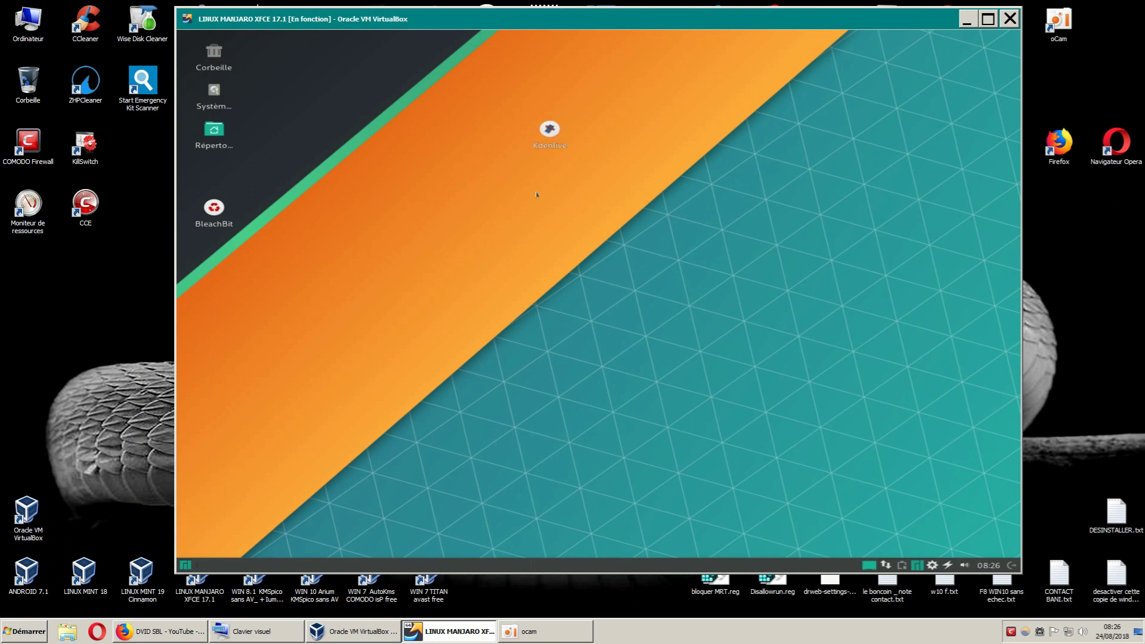
{"action": "double_click", "coordinate": [549, 129]}
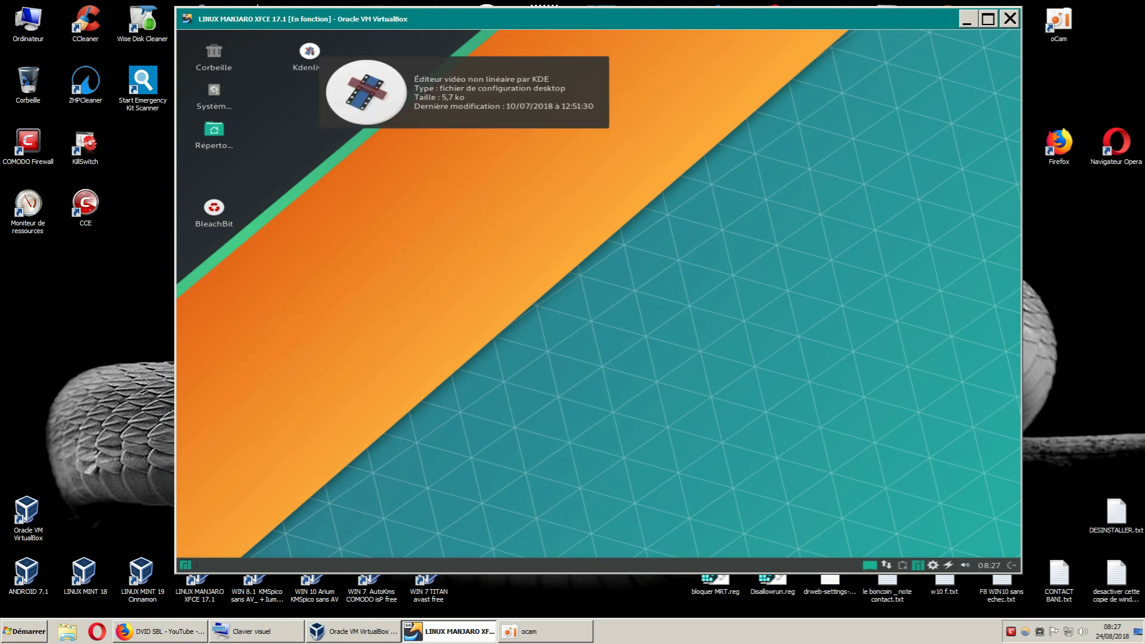
- Open Ajouter/supprimer des logiciels from the system applications and maximize the package manager window
{"action": "right_click", "coordinate": [310, 51]}
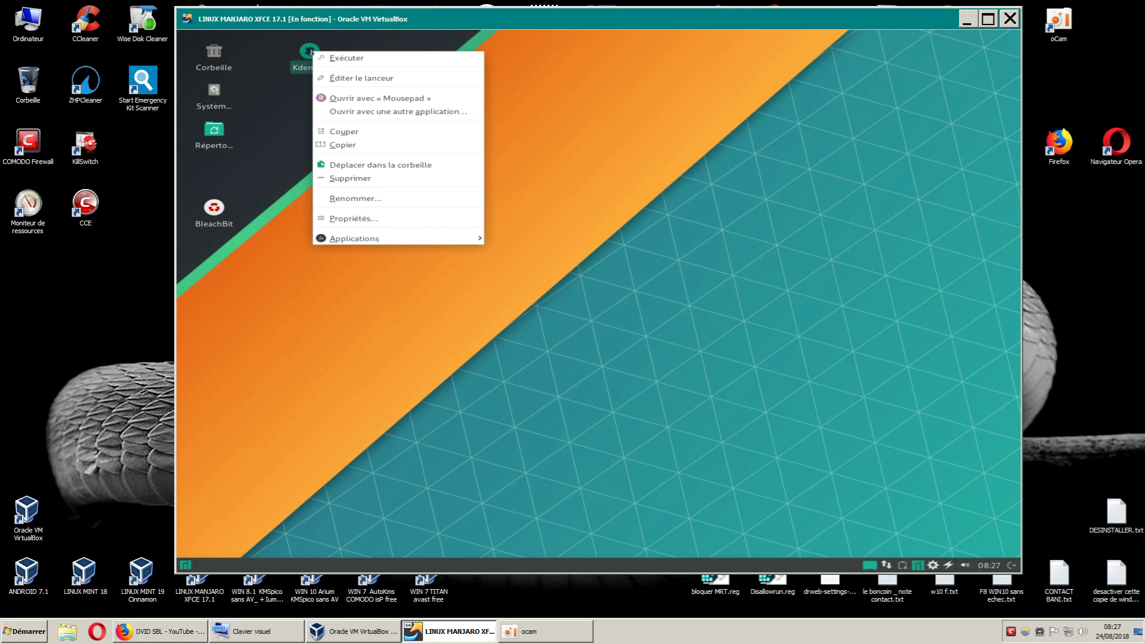
{"action": "mouse_move", "coordinate": [365, 241]}
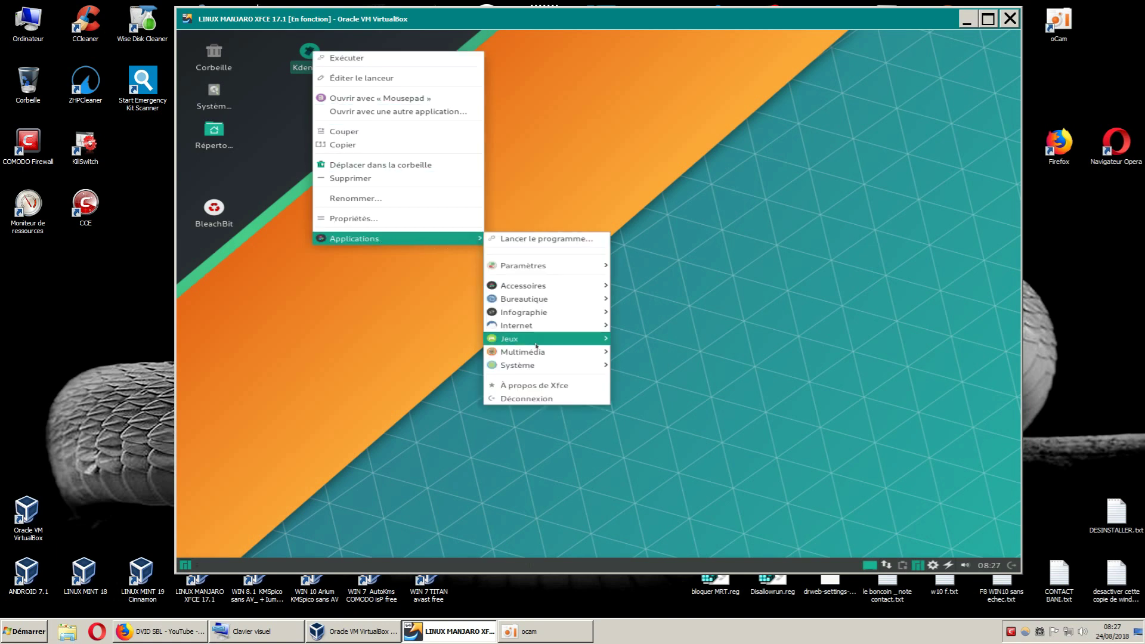
{"action": "mouse_move", "coordinate": [527, 371]}
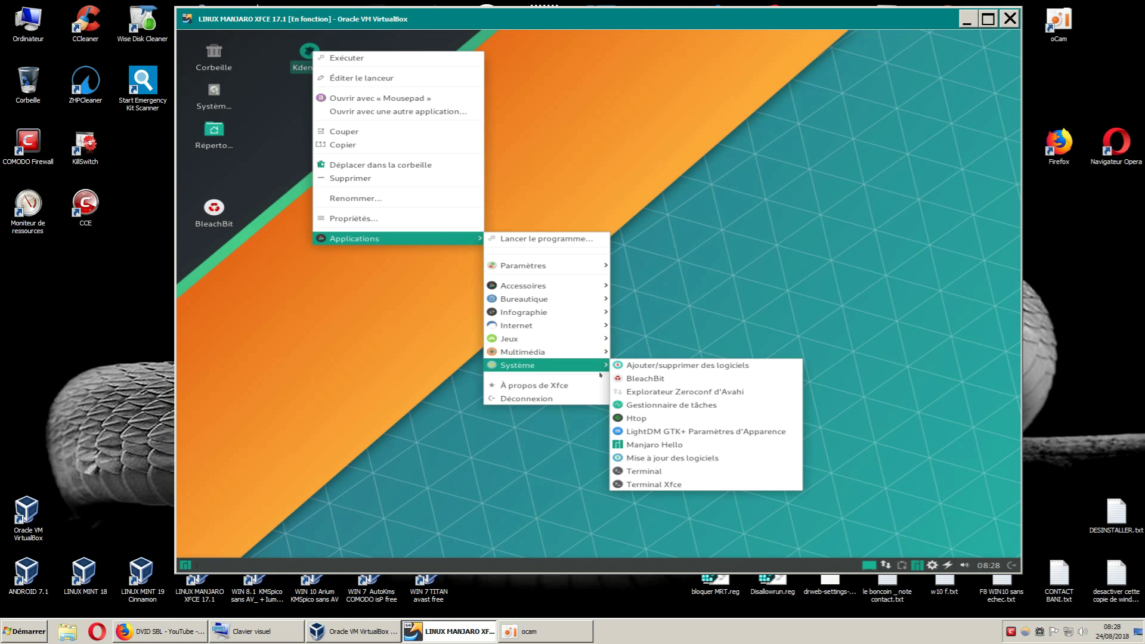
{"action": "left_click", "coordinate": [656, 366]}
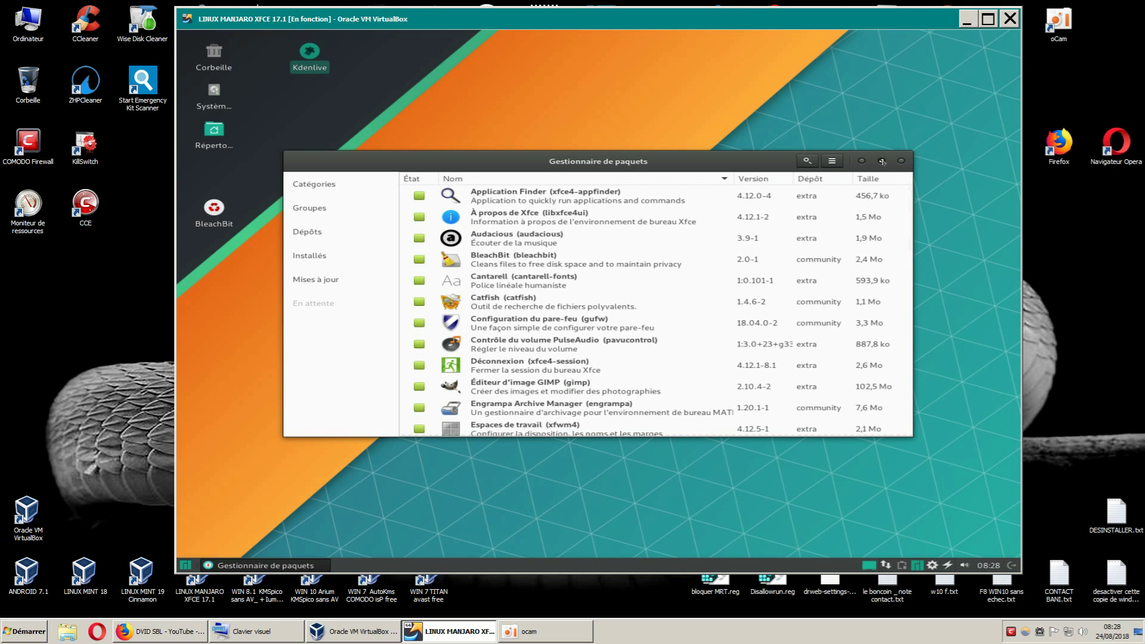
{"action": "left_click", "coordinate": [882, 161]}
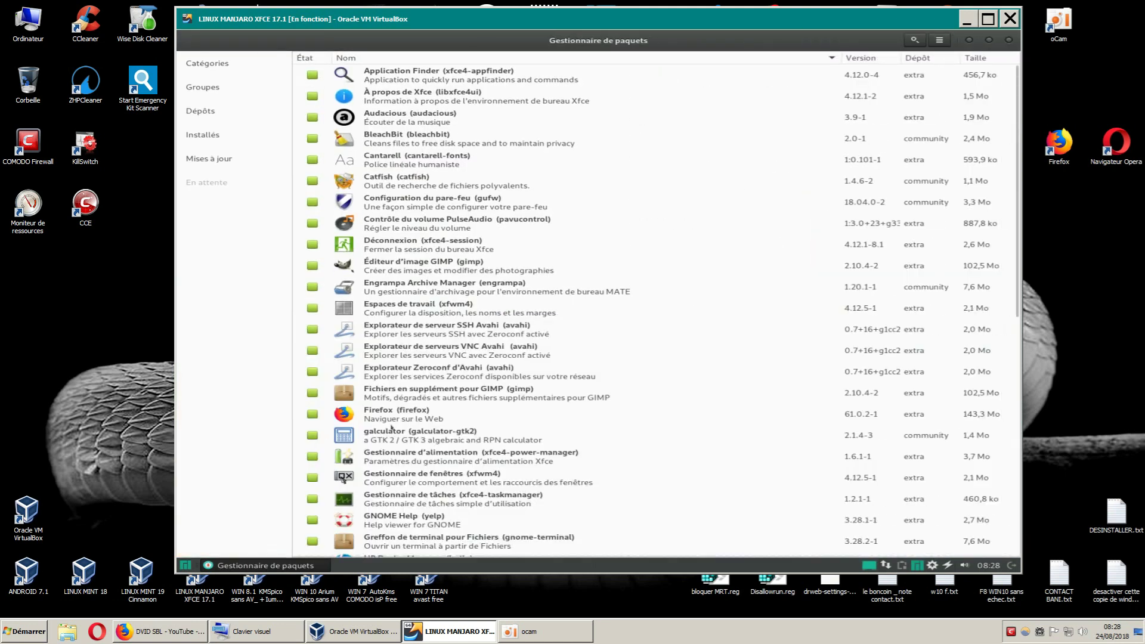
- Look through the package list, sorting it by name in descending and again in ascending order
{"action": "scroll", "coordinate": [721, 283], "scroll_direction": "down", "scroll_amount": 8}
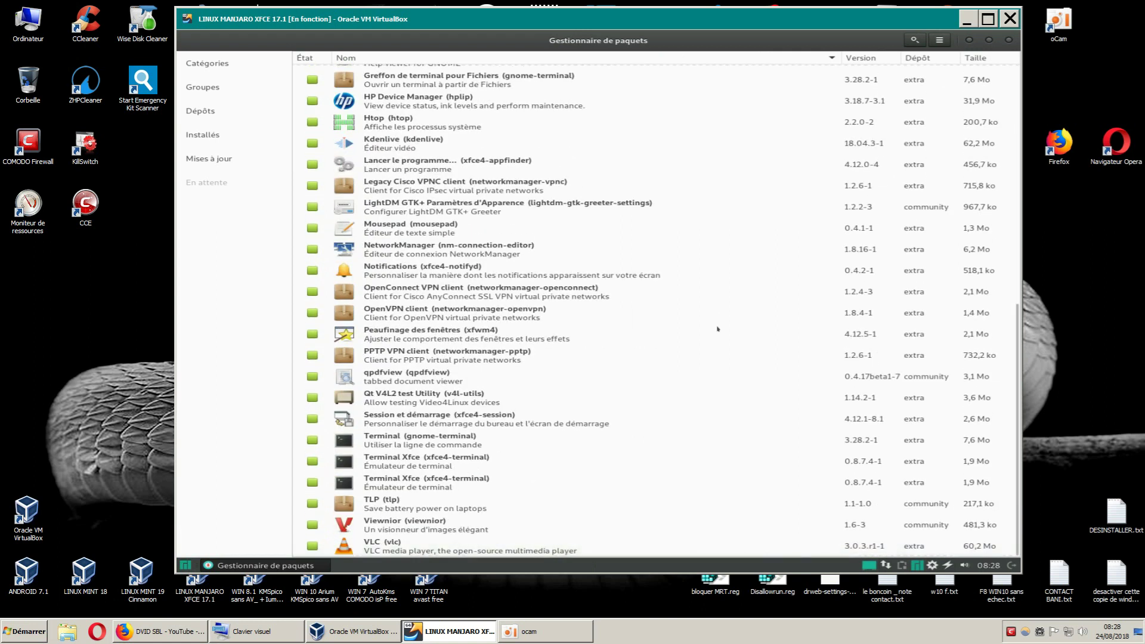
{"action": "scroll", "coordinate": [720, 317], "scroll_direction": "up", "scroll_amount": 8}
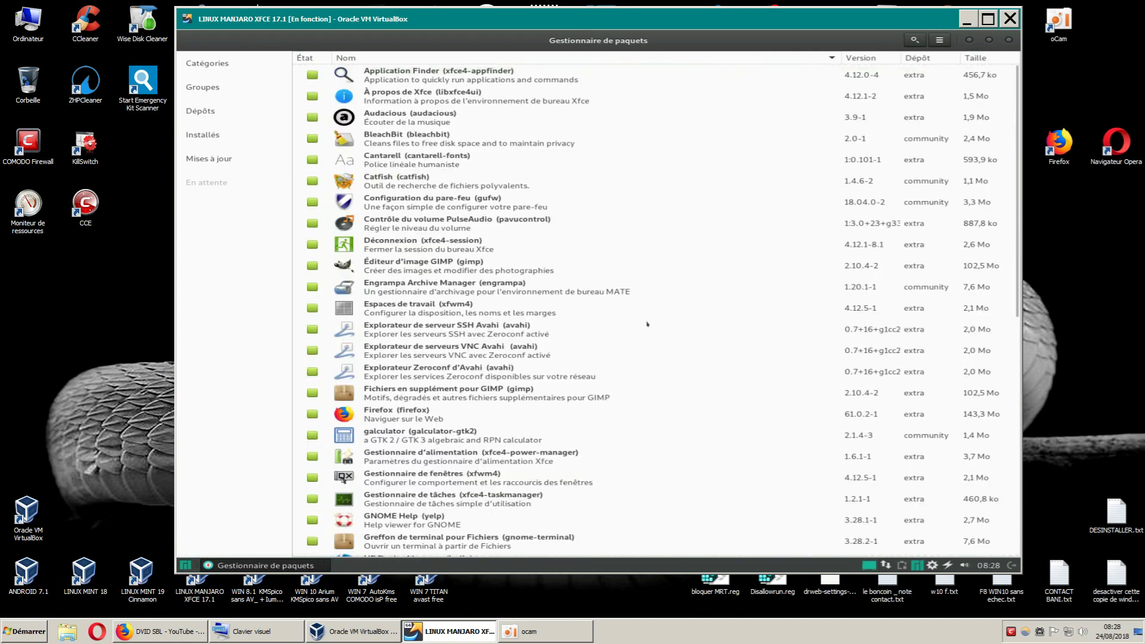
{"action": "scroll", "coordinate": [710, 329], "scroll_direction": "down", "scroll_amount": 5}
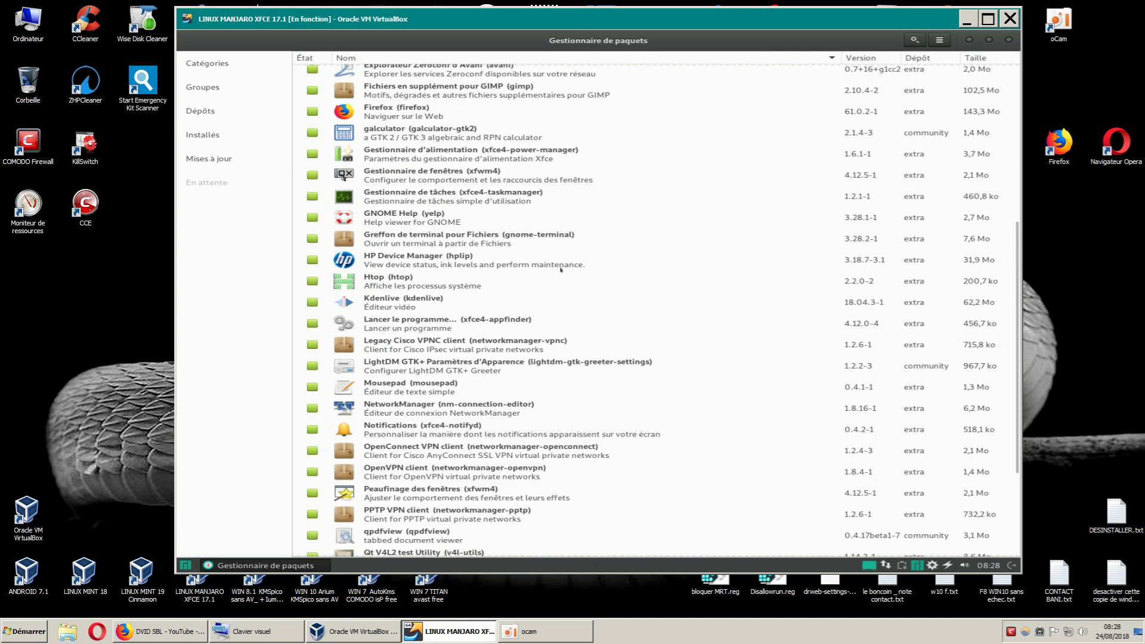
{"action": "scroll", "coordinate": [601, 264], "scroll_direction": "up", "scroll_amount": 5}
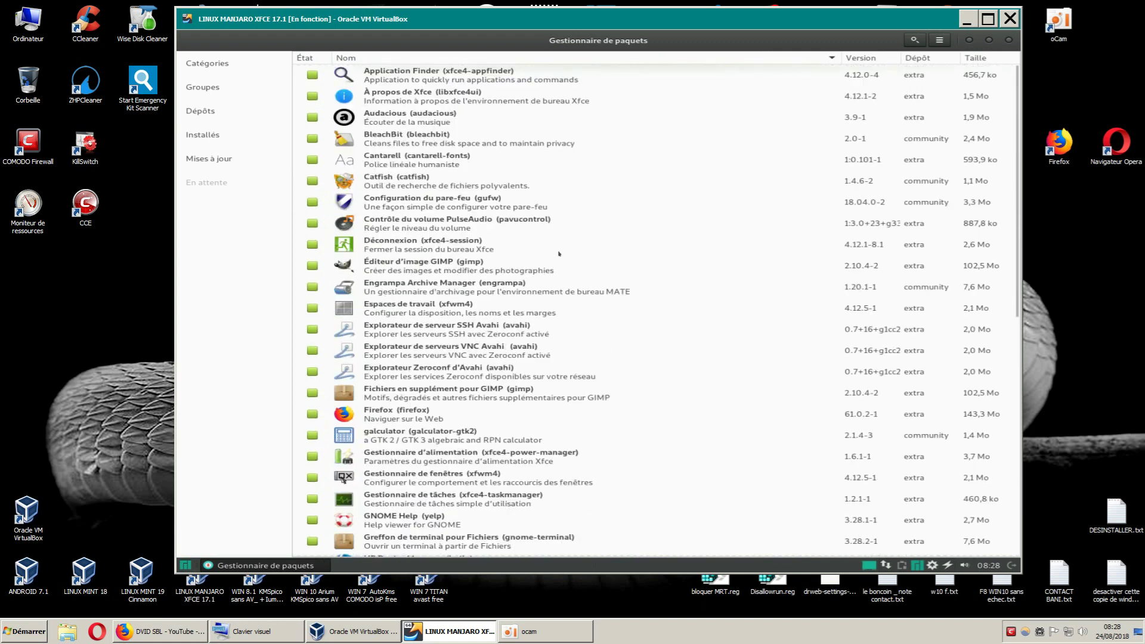
{"action": "left_click", "coordinate": [383, 60]}
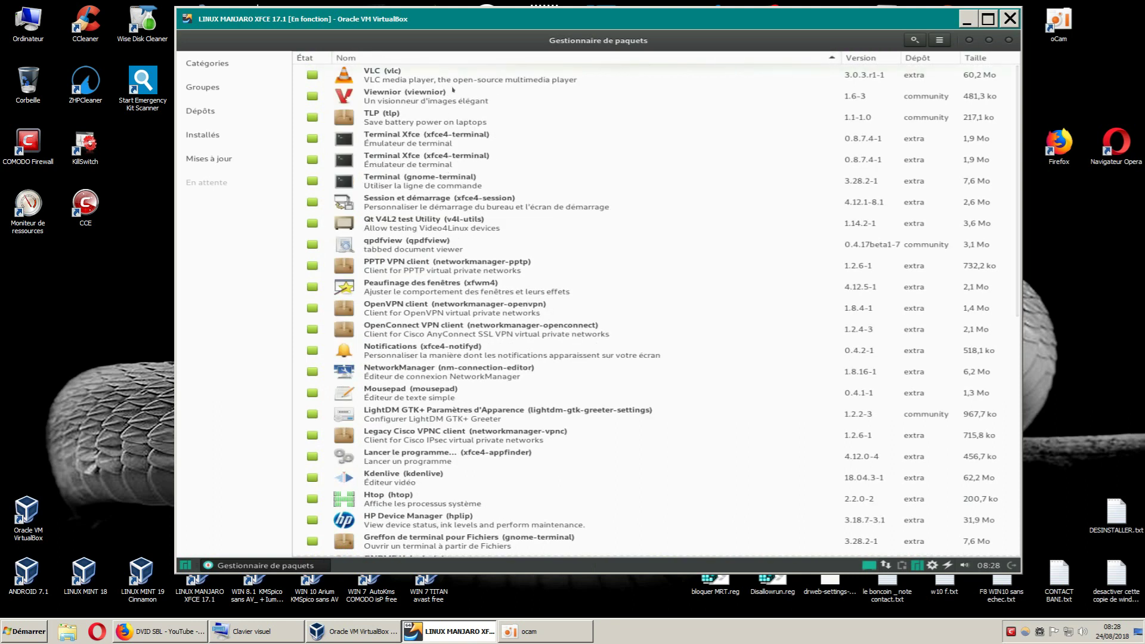
{"action": "left_click", "coordinate": [396, 57]}
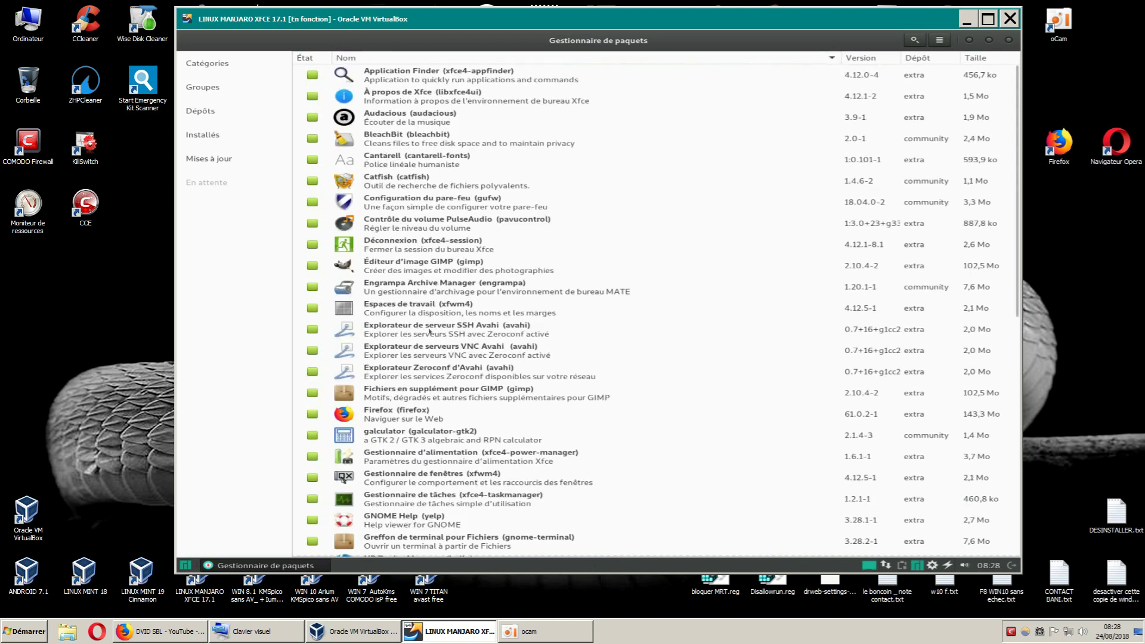
- Find Kdenlive (kdenlive) in the package list and mark it for removal
{"action": "scroll", "coordinate": [430, 331], "scroll_direction": "down", "scroll_amount": 5}
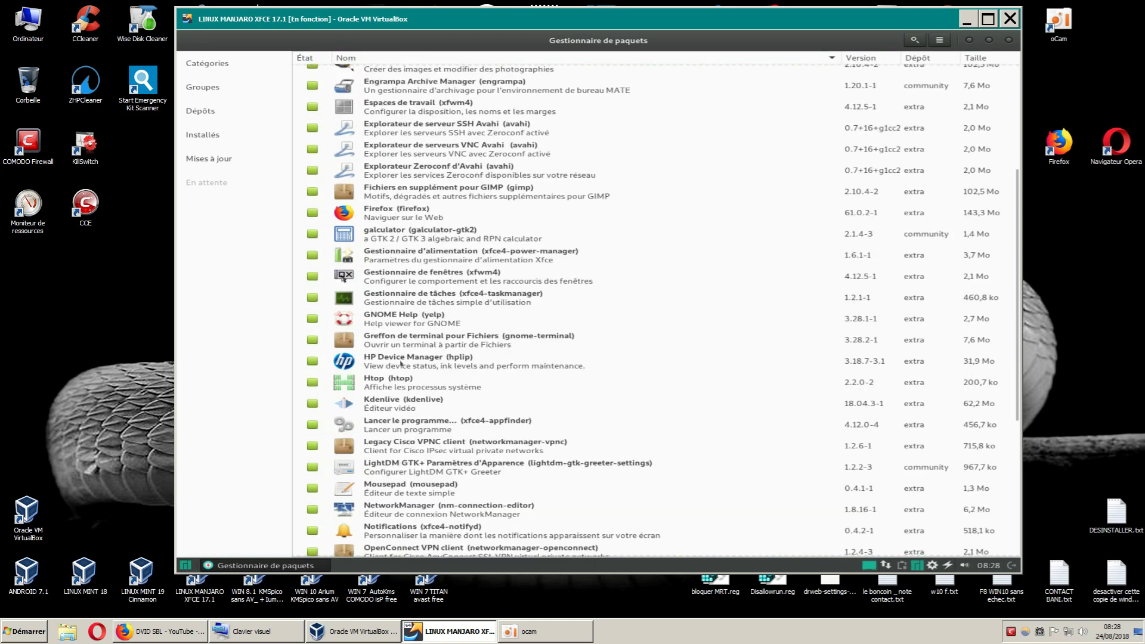
{"action": "scroll", "coordinate": [428, 357], "scroll_direction": "down", "scroll_amount": 4}
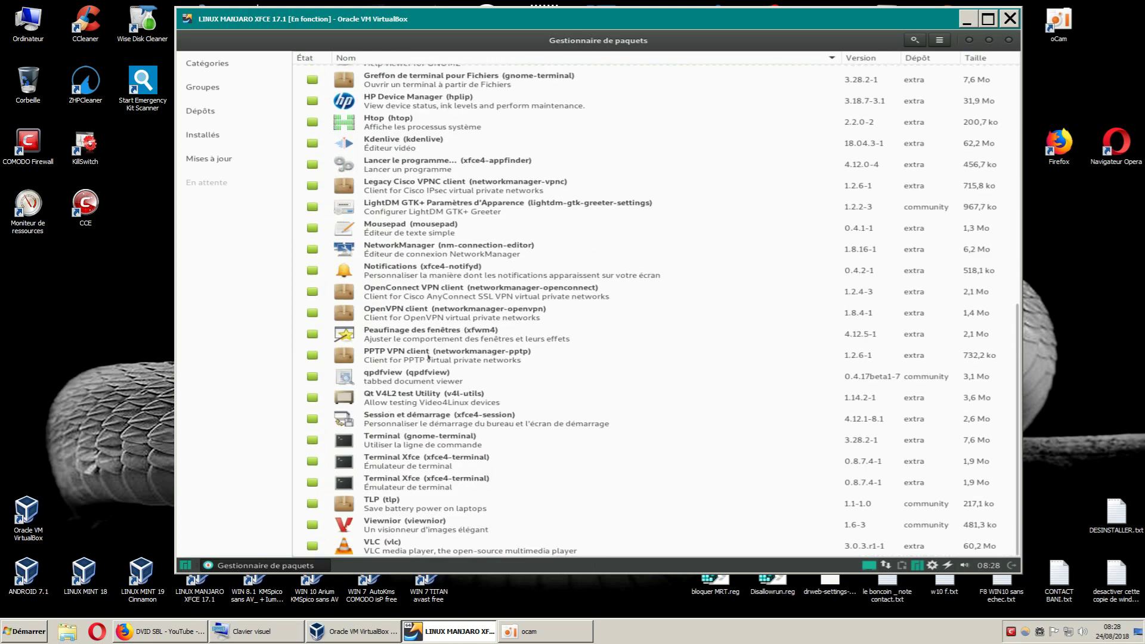
{"action": "scroll", "coordinate": [428, 356], "scroll_direction": "up", "scroll_amount": 4}
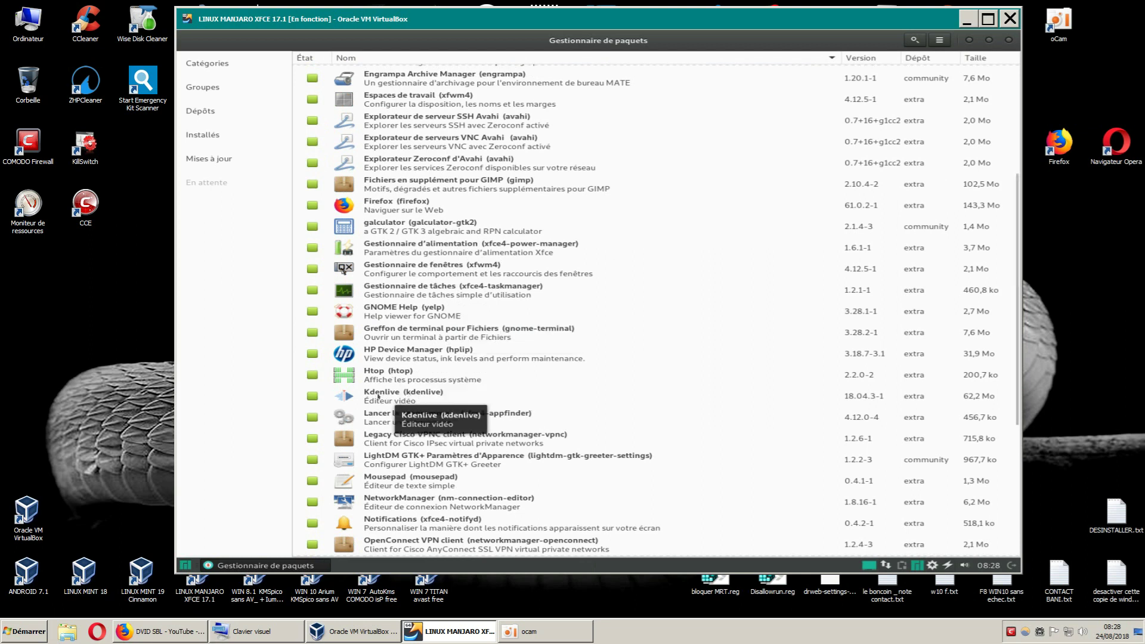
{"action": "right_click", "coordinate": [378, 396]}
{"action": "left_click", "coordinate": [435, 446]}
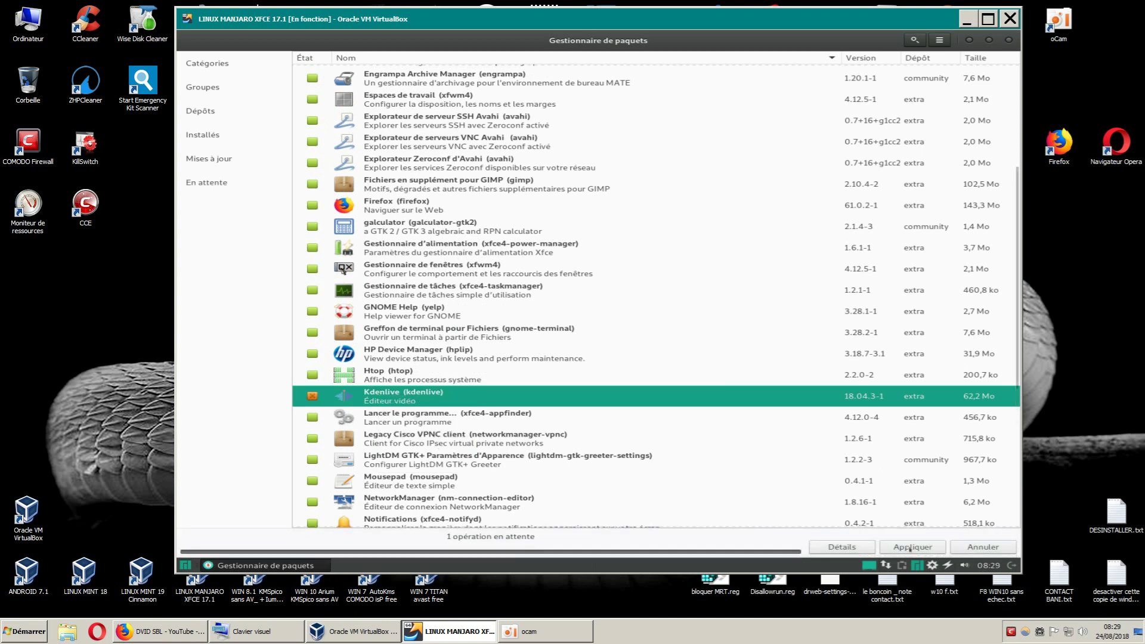
- Apply the pending Kdenlive removal, validate the transaction summary and enter the account password for authentication
{"action": "left_click", "coordinate": [910, 548]}
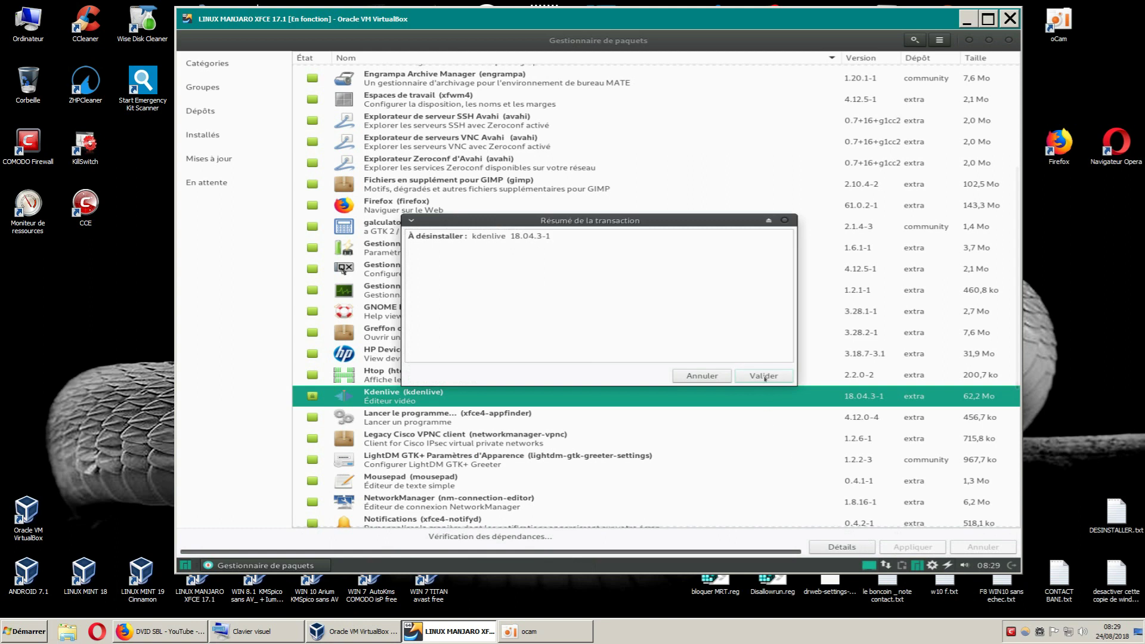
{"action": "left_click", "coordinate": [763, 376]}
{"action": "type", "text": "*****"}
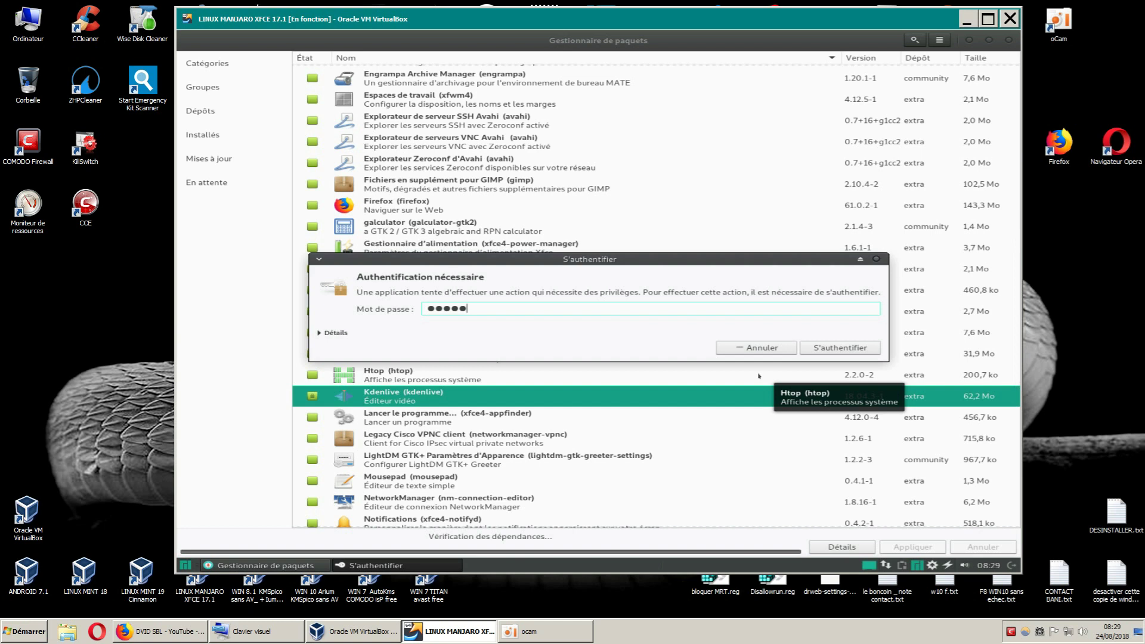
- Switch to Firefox, search the web for "kdenlive" in a new tab, and return to the virtual machine with the browser minimized
{"action": "left_click", "coordinate": [158, 635]}
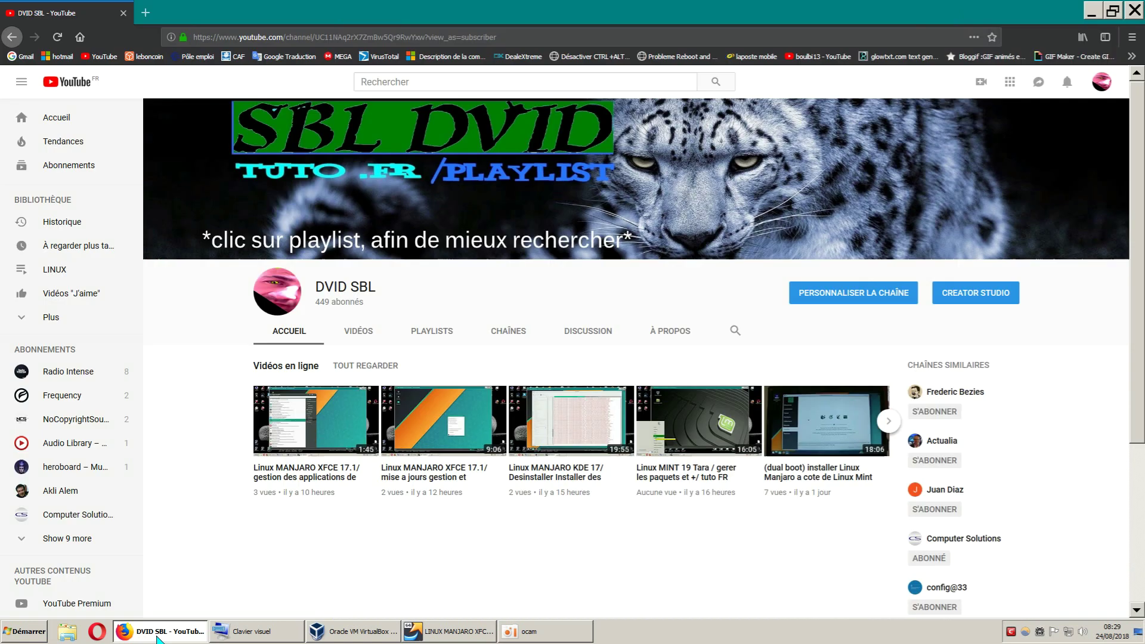
{"action": "left_click", "coordinate": [149, 13]}
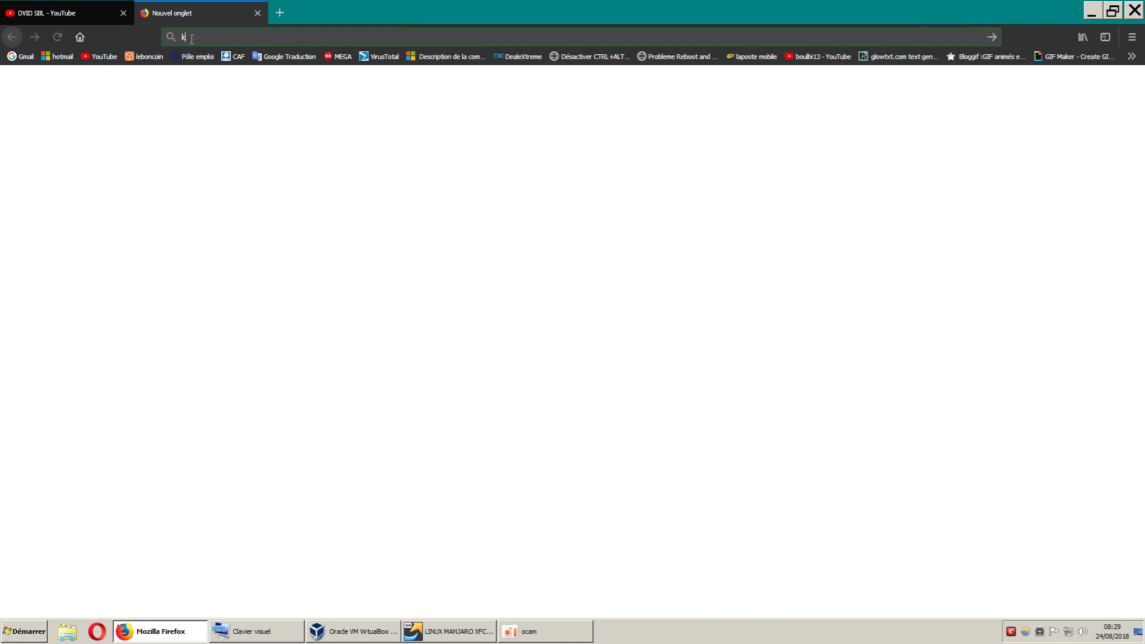
{"action": "type", "text": "kdenlive"}
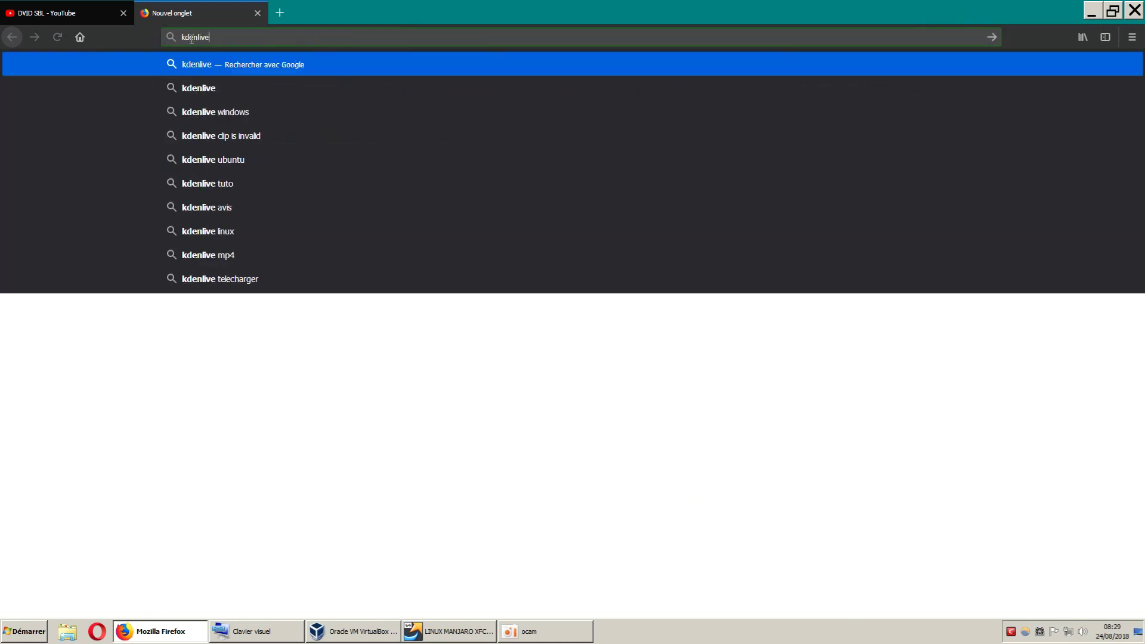
{"action": "key", "text": "Return"}
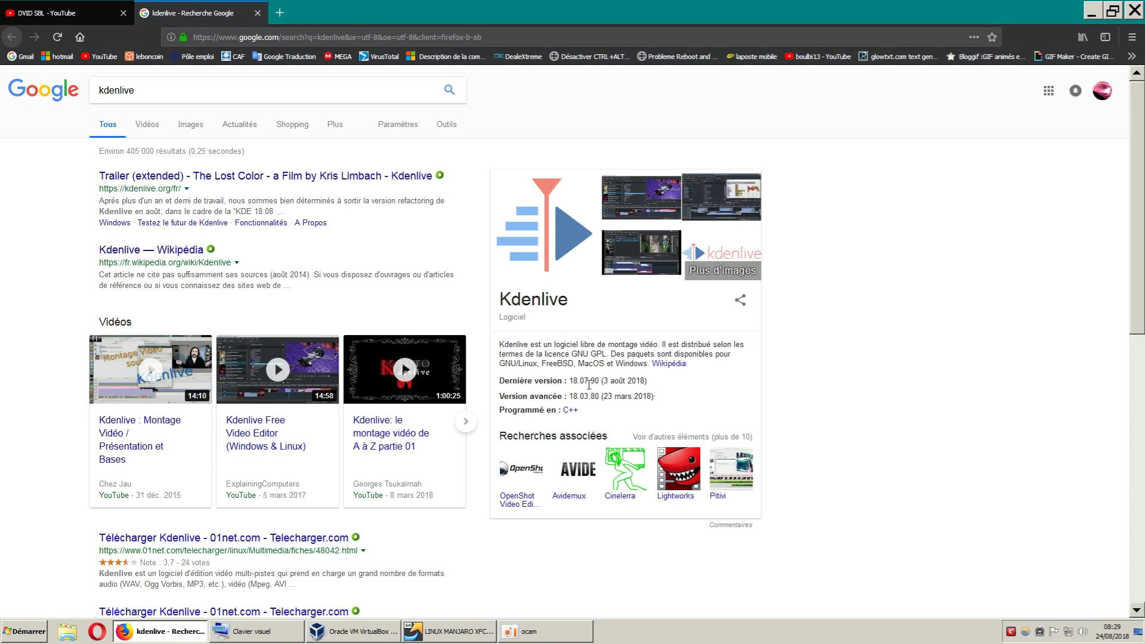
{"action": "left_click", "coordinate": [257, 13]}
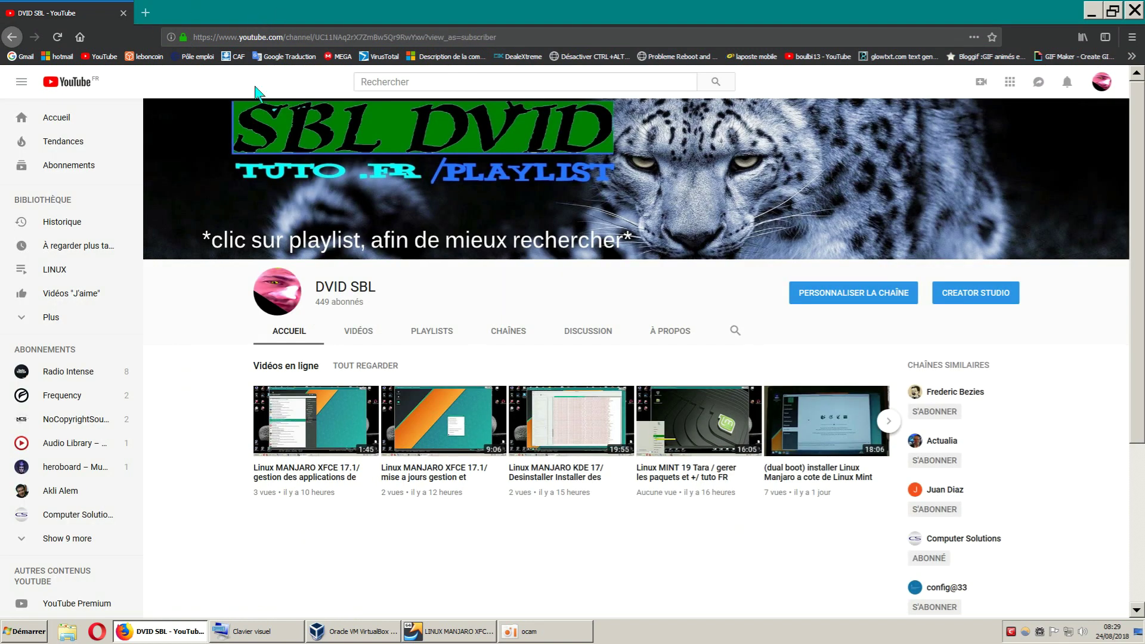
{"action": "left_click", "coordinate": [459, 633]}
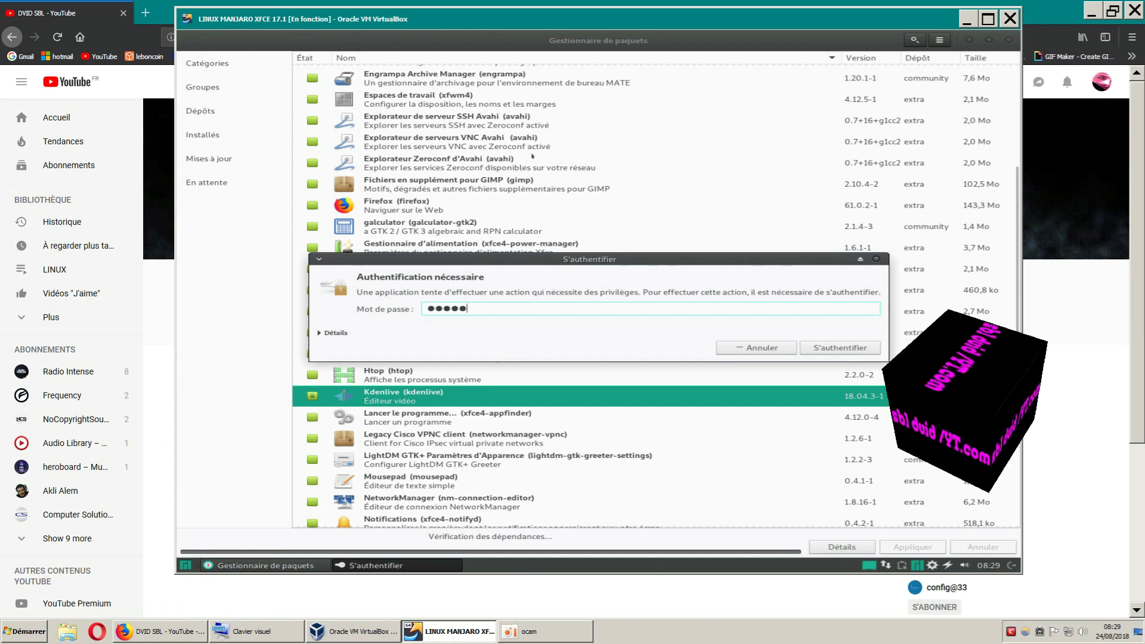
{"action": "left_click", "coordinate": [1092, 13]}
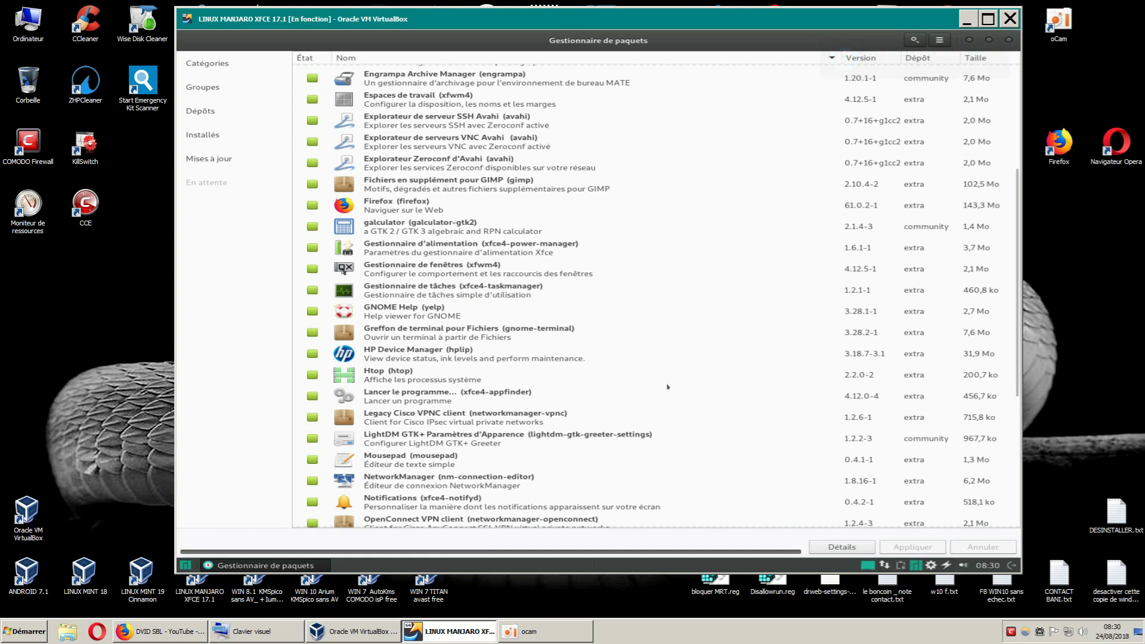
- Close the package manager and move the leftover Kdenlive desktop launcher to the trash
{"action": "left_click", "coordinate": [1008, 40]}
{"action": "left_click", "coordinate": [484, 217]}
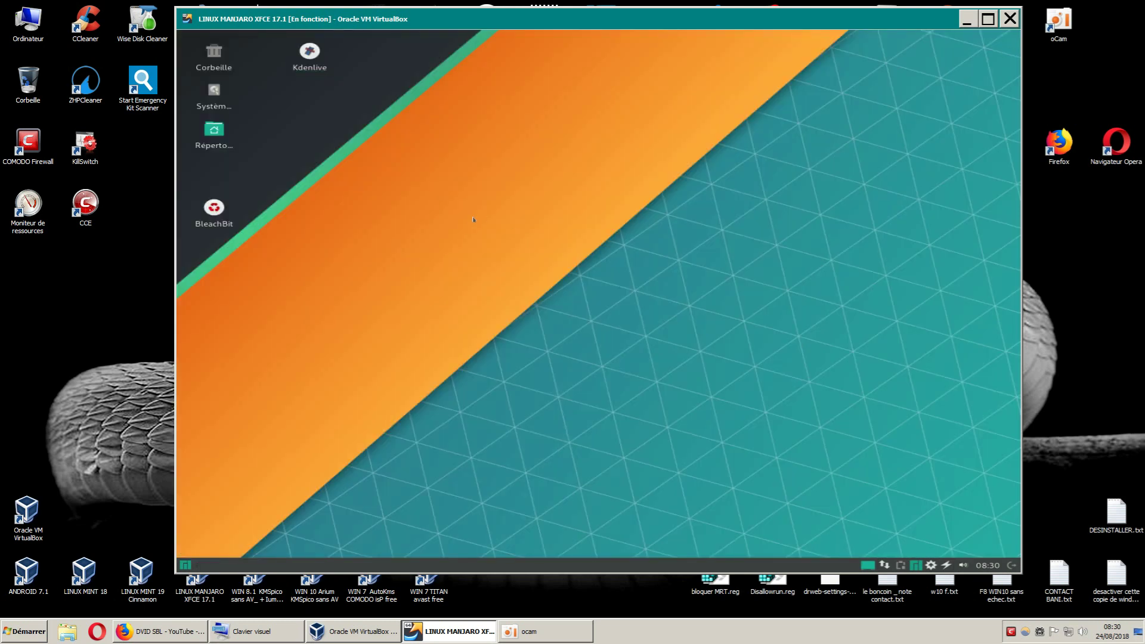
{"action": "right_click", "coordinate": [310, 52]}
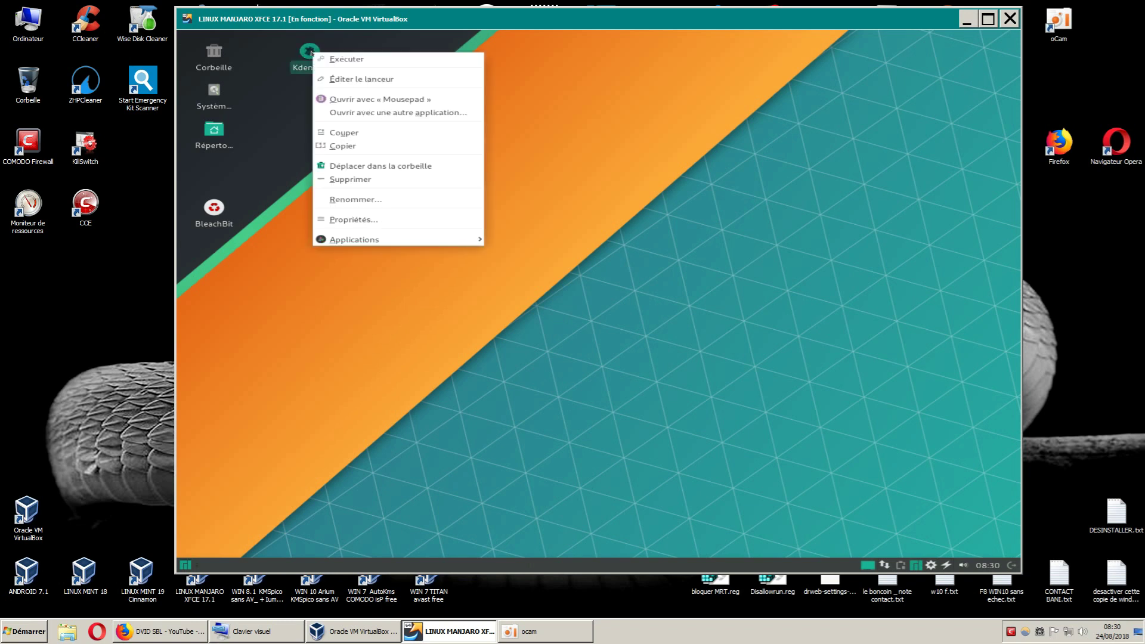
{"action": "left_click", "coordinate": [370, 166]}
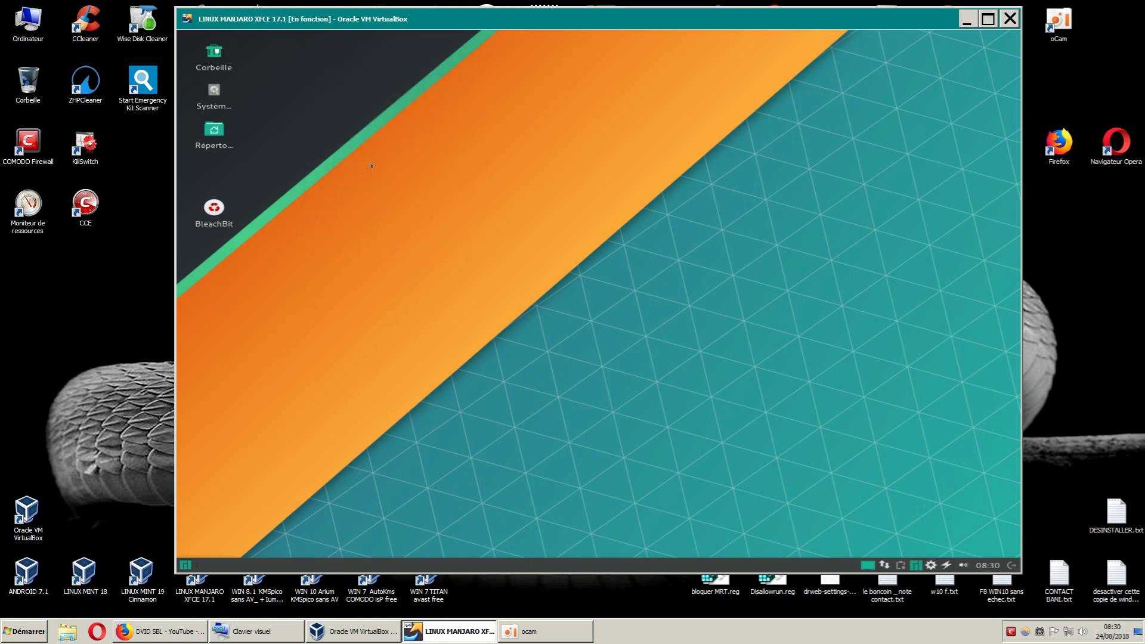
- Check the Multimédia category of the Manjaro applications menu for Kdenlive and close the menu
{"action": "left_click", "coordinate": [185, 567]}
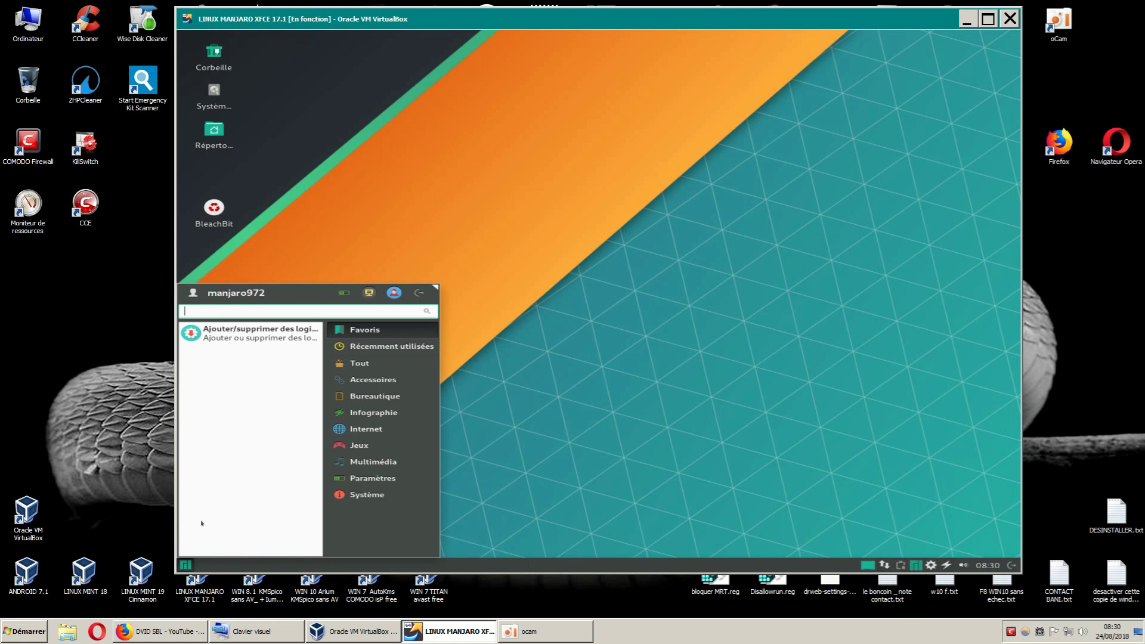
{"action": "left_click", "coordinate": [373, 462]}
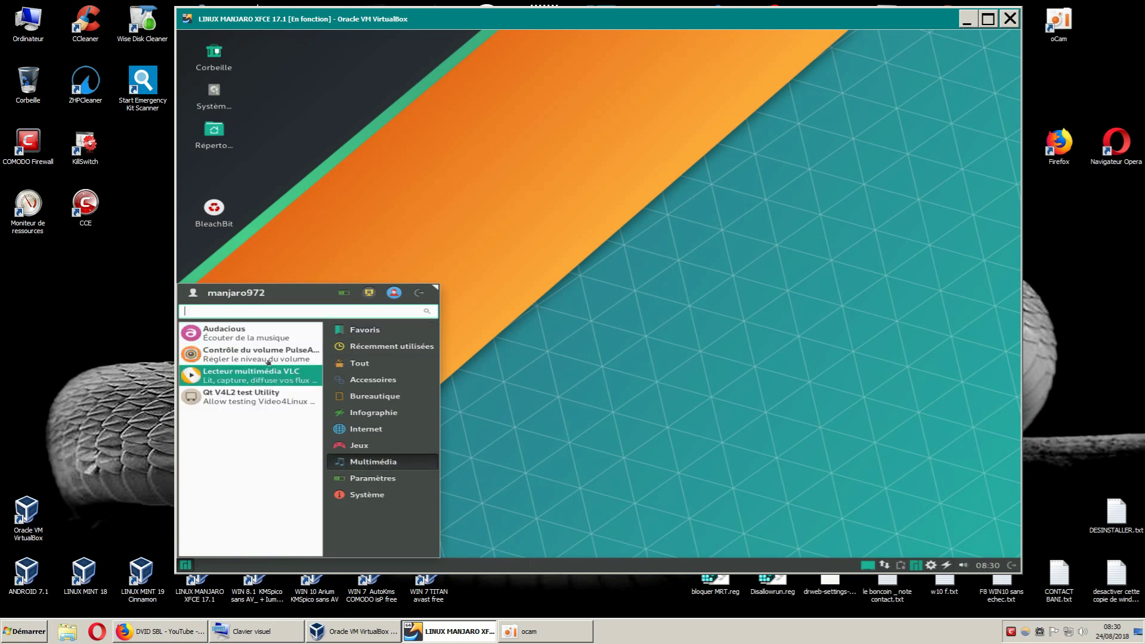
{"action": "left_click", "coordinate": [386, 182]}
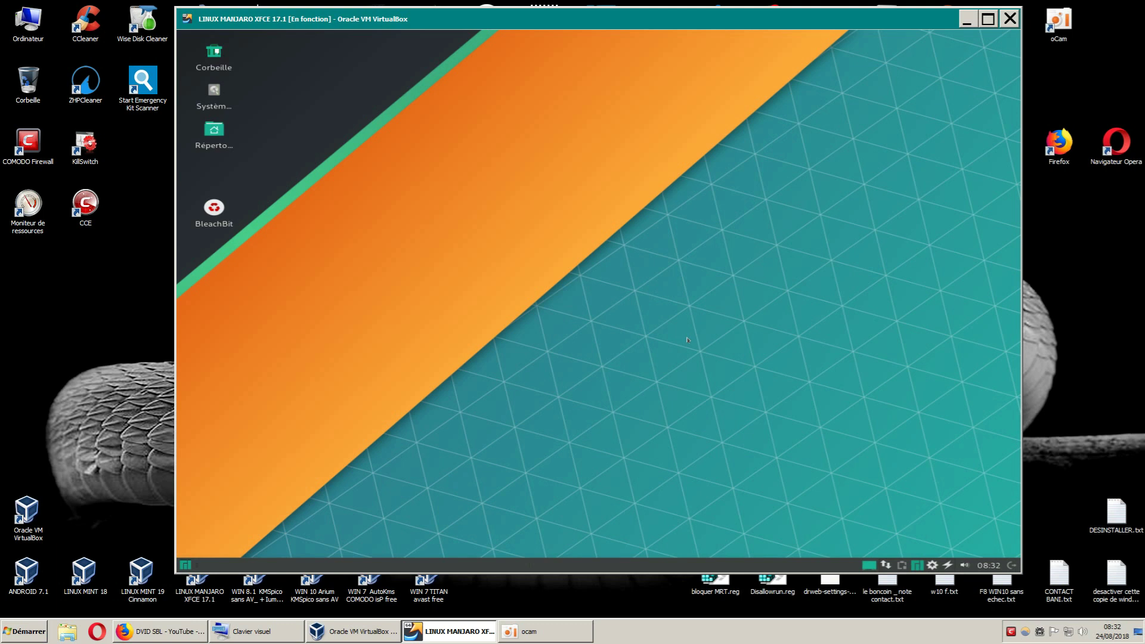
{"action": "left_click_drag", "start_coordinate": [866, 28], "coordinate": [799, 229]}
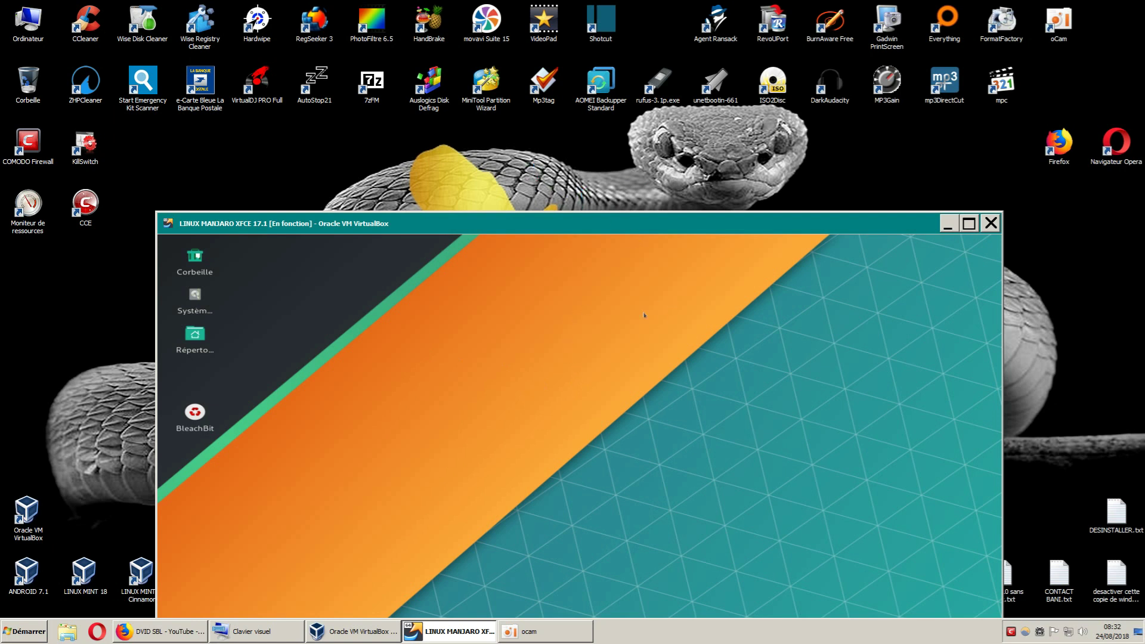
{"action": "left_click_drag", "start_coordinate": [641, 224], "coordinate": [622, 26]}
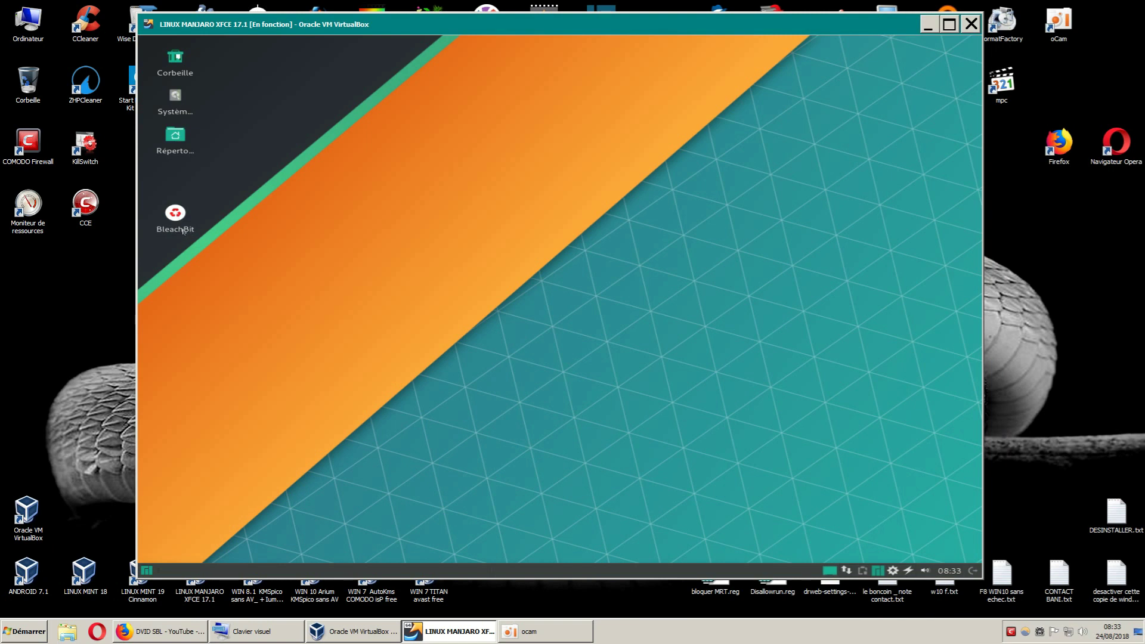
- Check the Internet category of the applications menu and examine the options offered for the Microsoft Skype Online and Firefox entries
{"action": "left_click", "coordinate": [146, 570]}
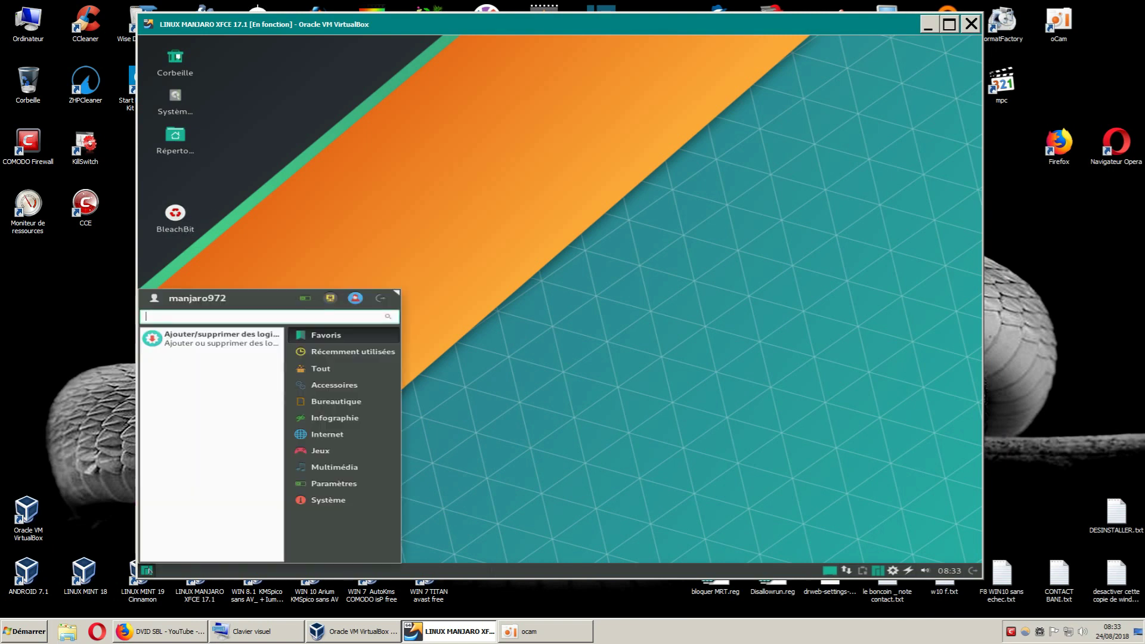
{"action": "left_click", "coordinate": [327, 434]}
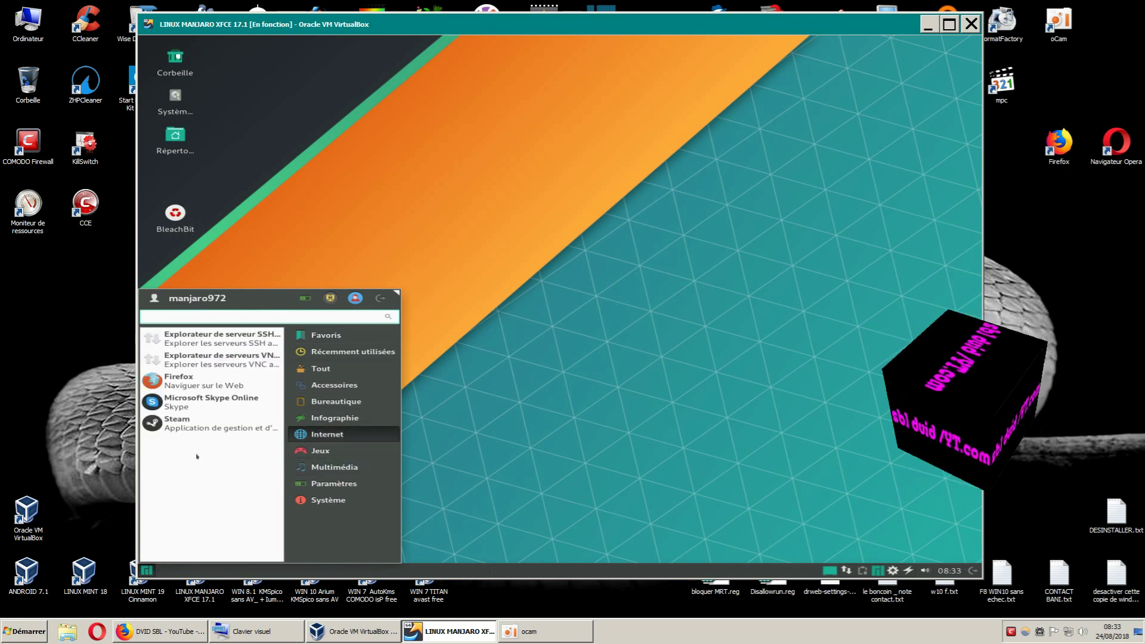
{"action": "right_click", "coordinate": [192, 403]}
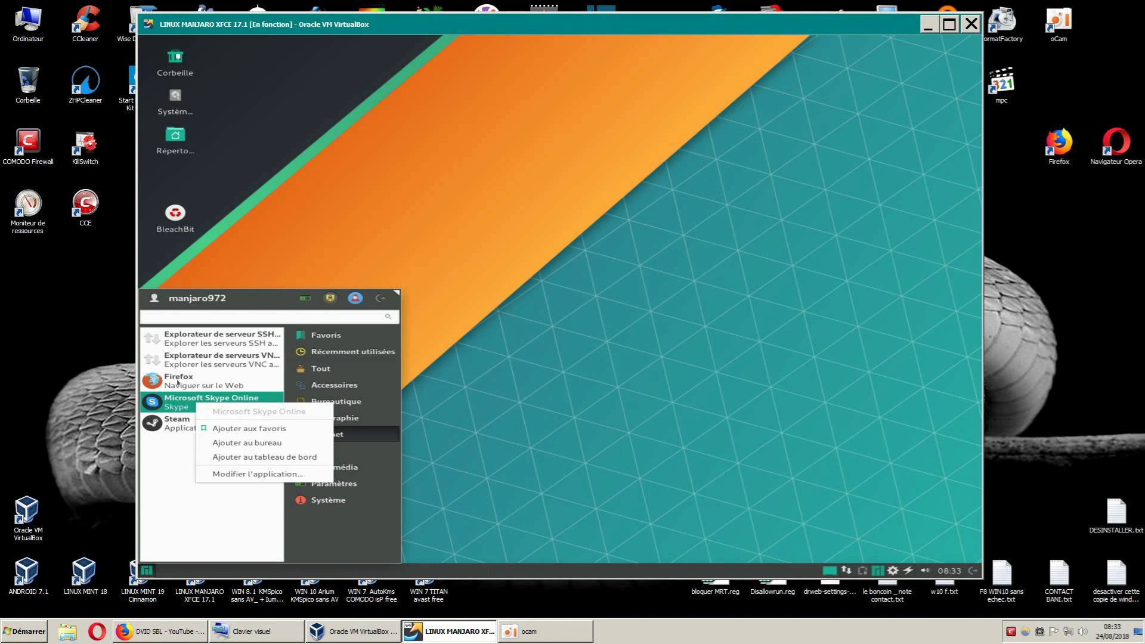
{"action": "left_click", "coordinate": [178, 383]}
{"action": "right_click", "coordinate": [177, 383]}
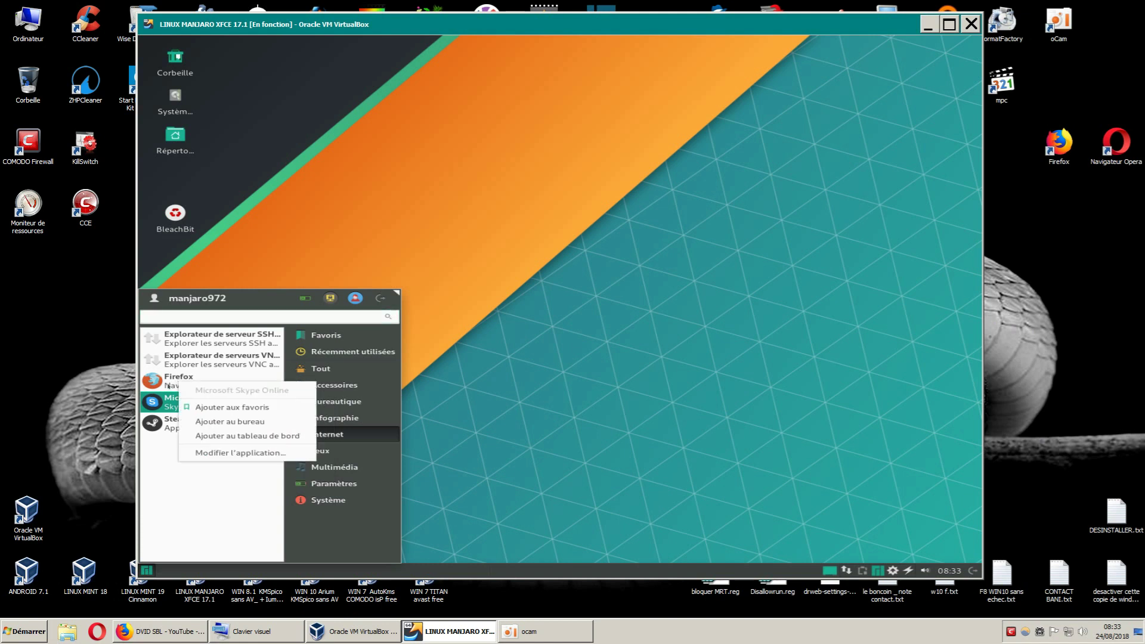
{"action": "left_click", "coordinate": [168, 386]}
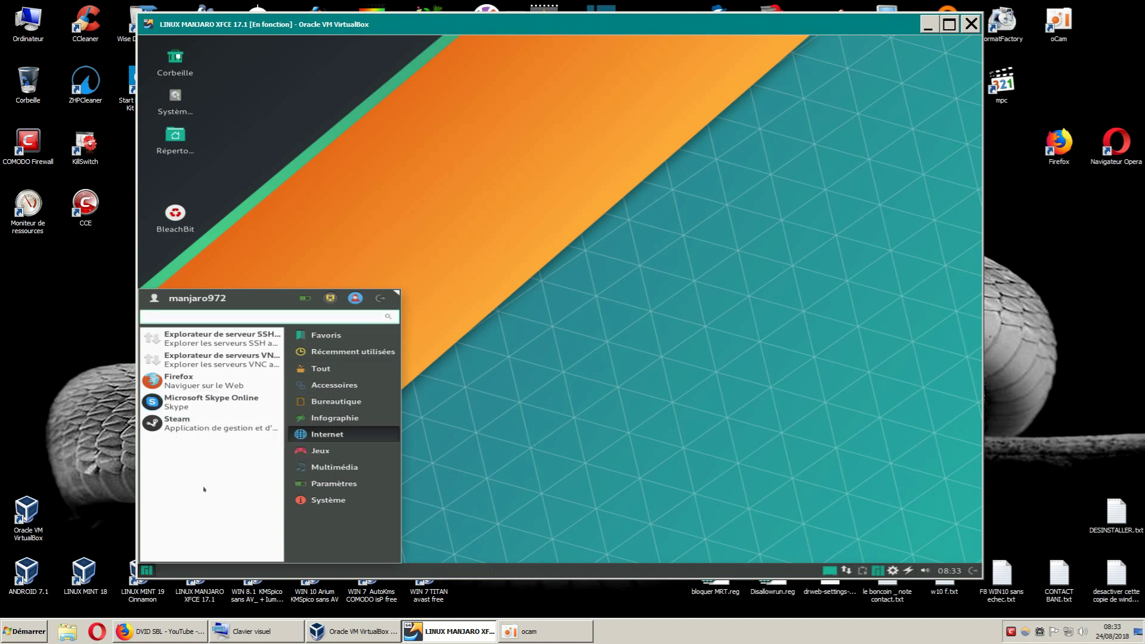
{"action": "right_click", "coordinate": [188, 389]}
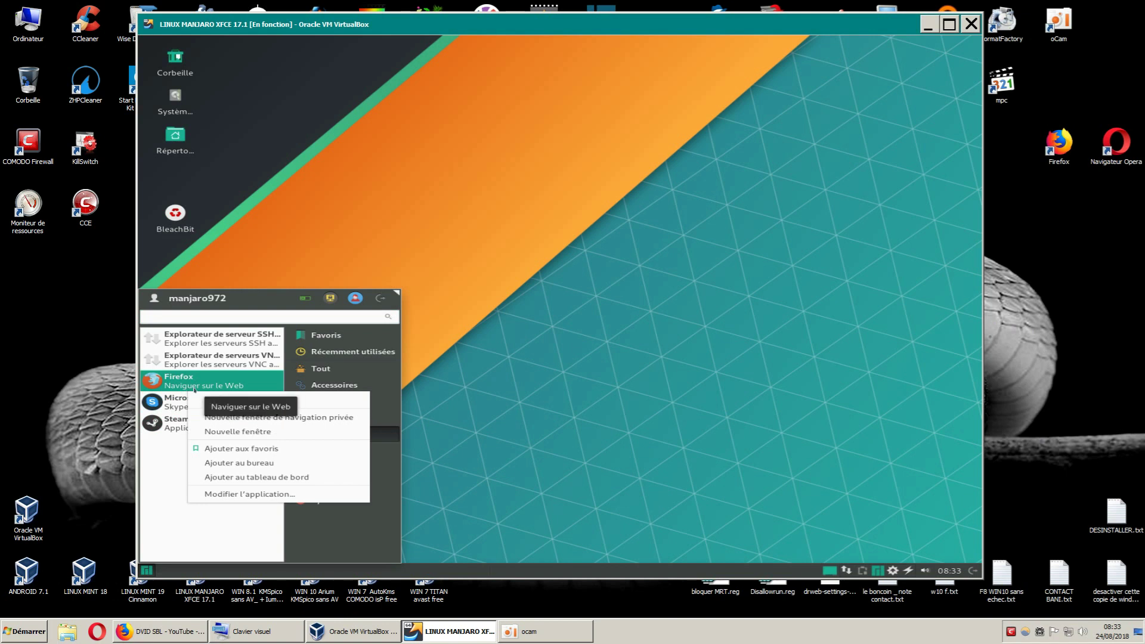
{"action": "left_click", "coordinate": [194, 519]}
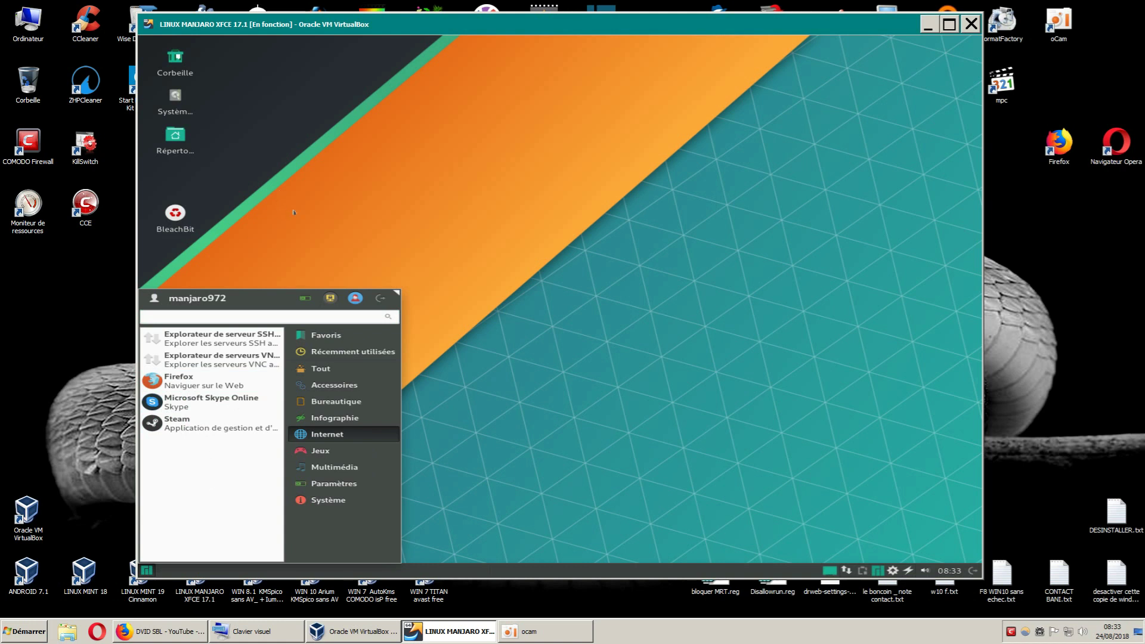
{"action": "left_click", "coordinate": [203, 236]}
{"action": "right_click", "coordinate": [181, 217]}
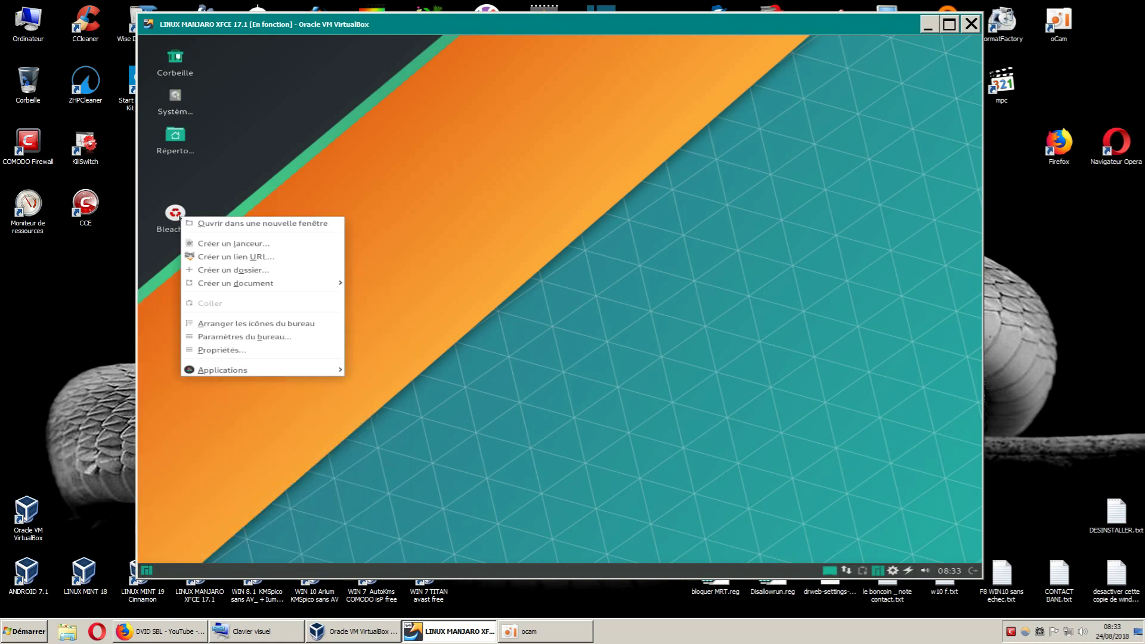
{"action": "left_click", "coordinate": [248, 456]}
- Show the Système category of the applications menu, check the BleachBit entry's options and enlarge the menu
{"action": "left_click", "coordinate": [149, 573]}
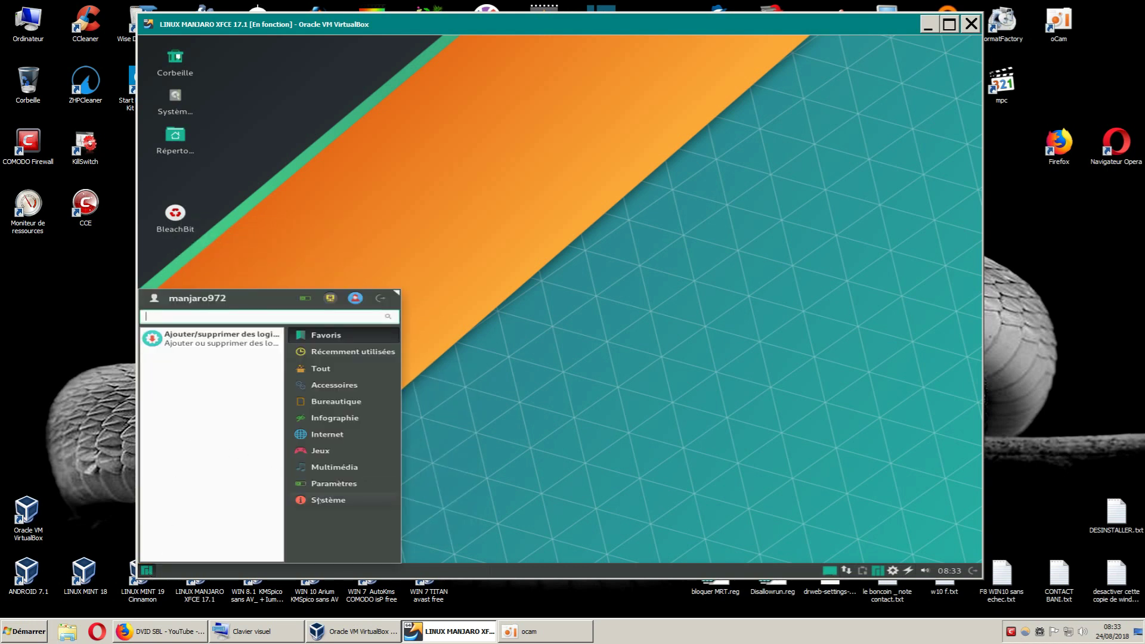
{"action": "left_click", "coordinate": [317, 499]}
{"action": "right_click", "coordinate": [185, 359]}
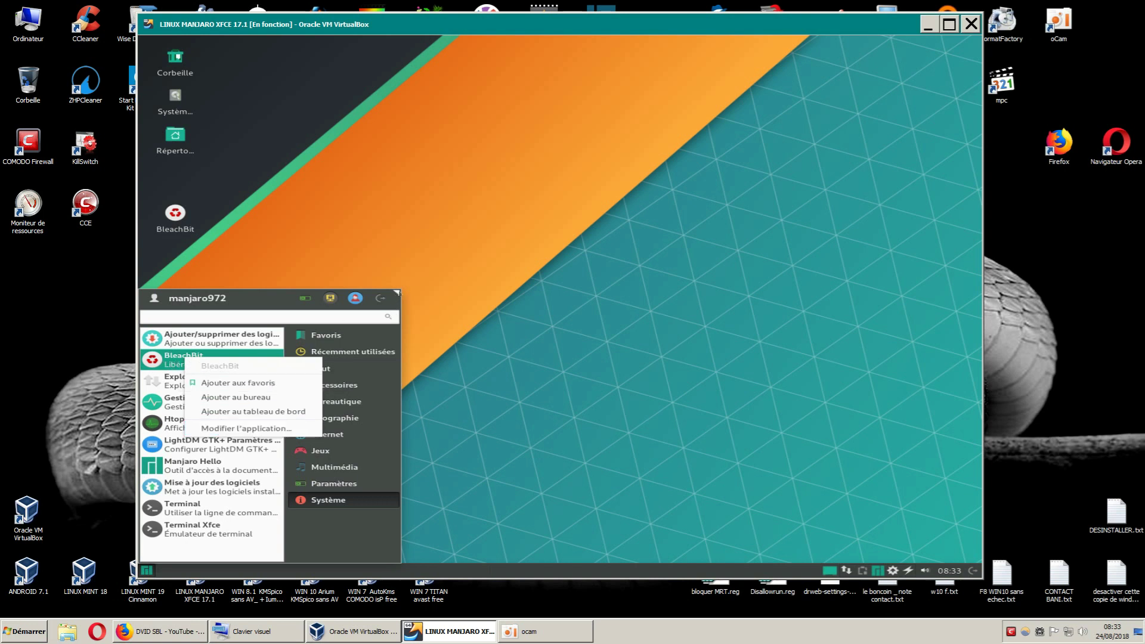
{"action": "left_click", "coordinate": [452, 277]}
{"action": "left_click_drag", "start_coordinate": [396, 293], "coordinate": [514, 155]}
- Try to modify the BleachBit application from its entry in the Système category and close the resulting dialog
{"action": "right_click", "coordinate": [187, 218]}
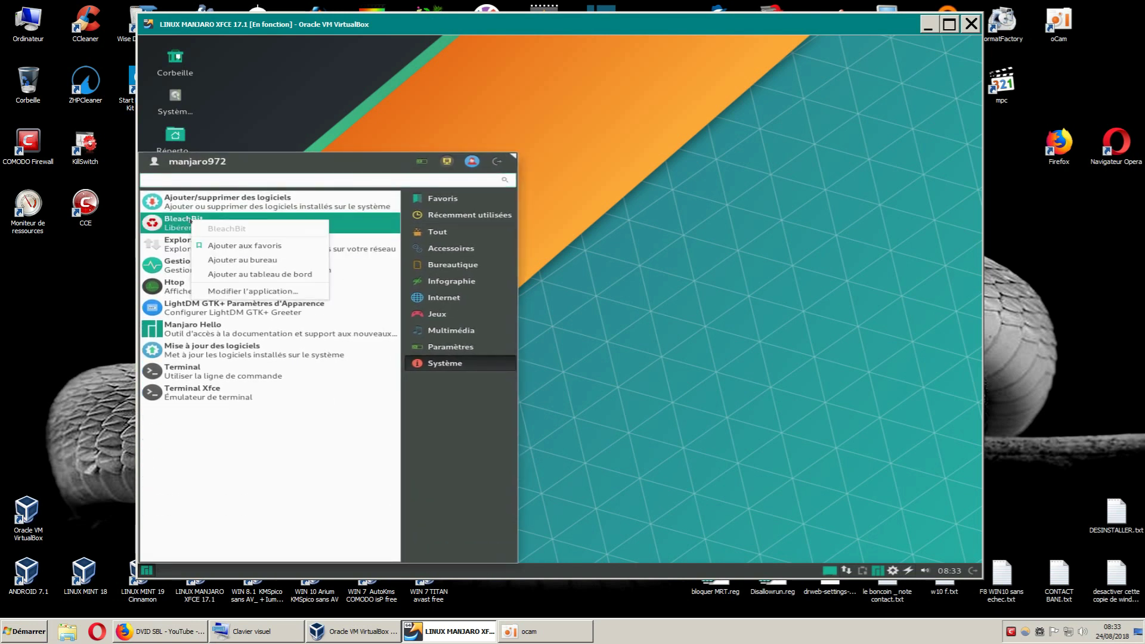
{"action": "left_click", "coordinate": [245, 291]}
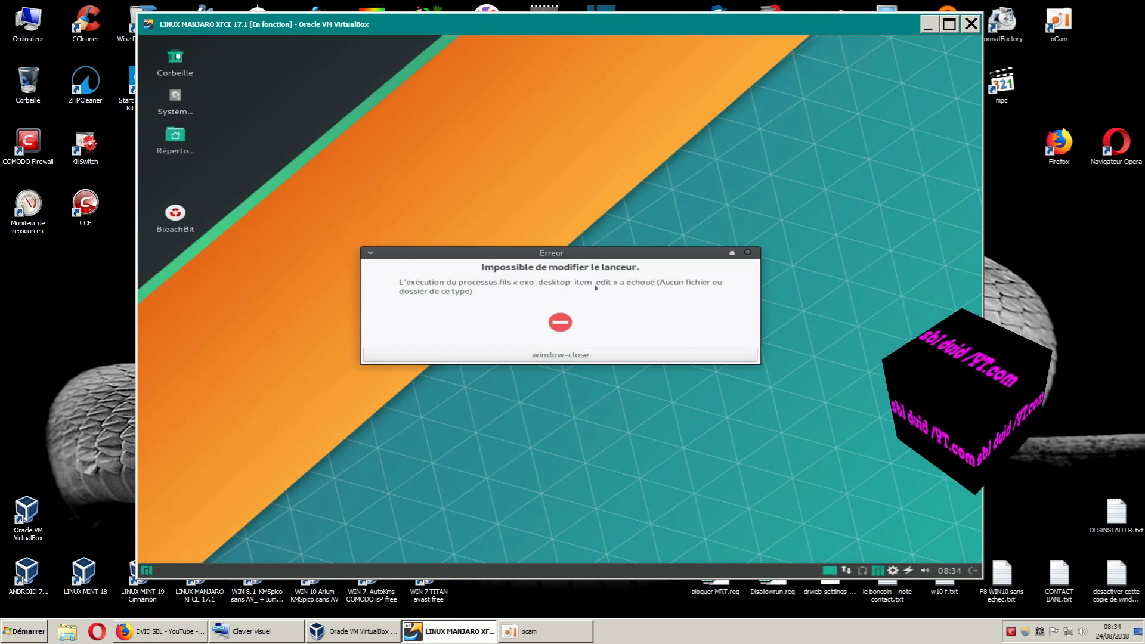
{"action": "left_click", "coordinate": [747, 253]}
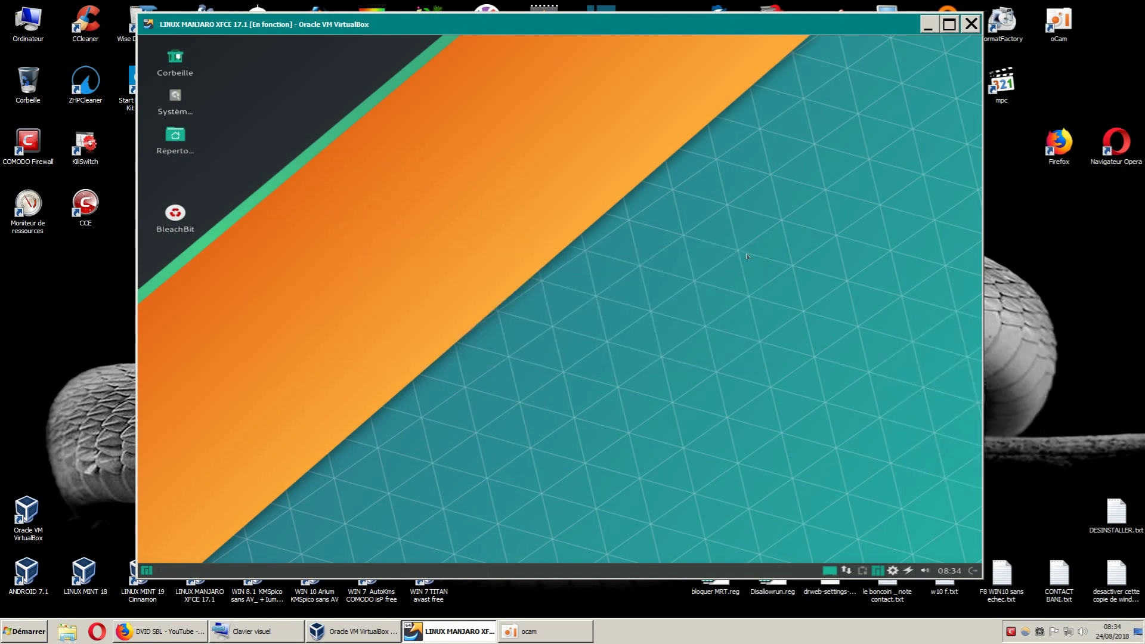
- Examine the options of the BleachBit desktop launcher, including its Applications submenu, and dismiss them
{"action": "right_click", "coordinate": [175, 214]}
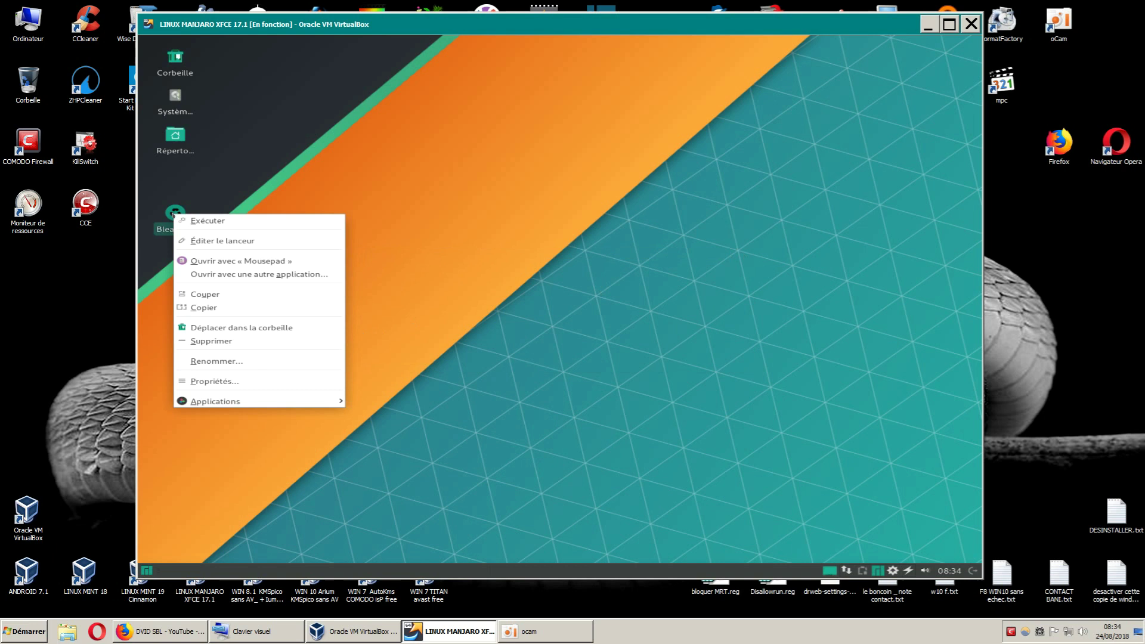
{"action": "mouse_move", "coordinate": [245, 404]}
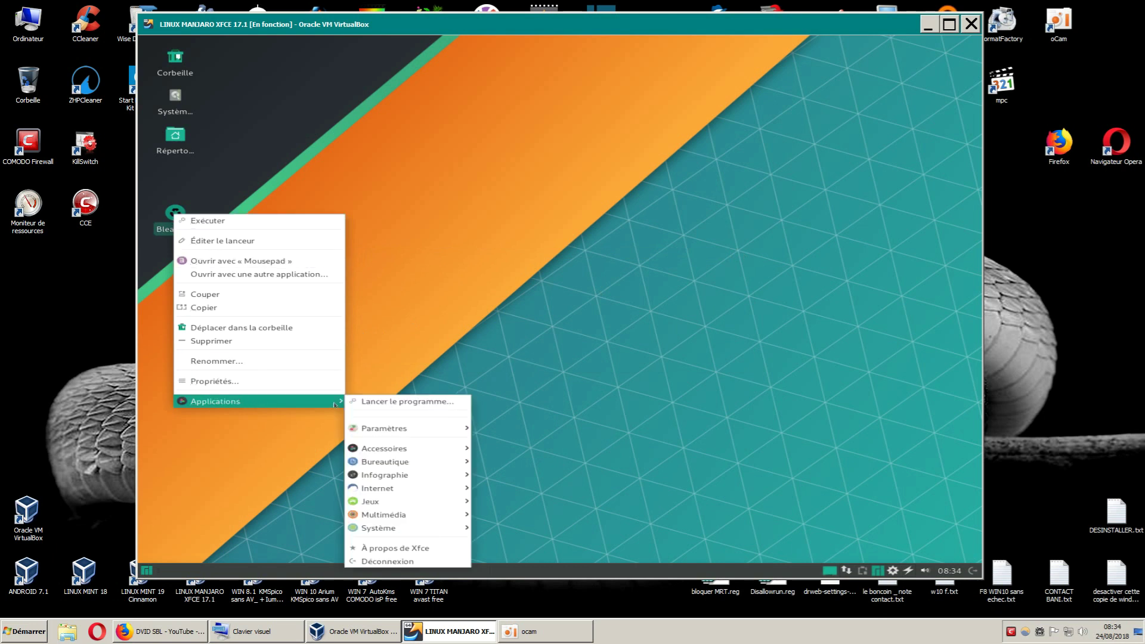
{"action": "left_click", "coordinate": [578, 257]}
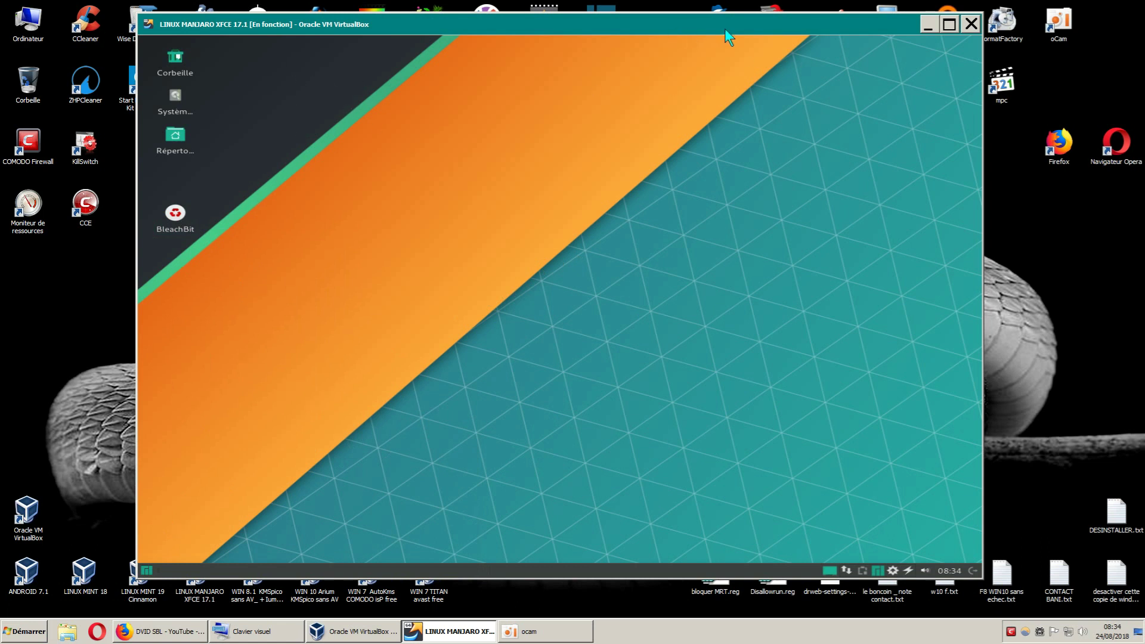
{"action": "left_click_drag", "start_coordinate": [655, 33], "coordinate": [615, 68]}
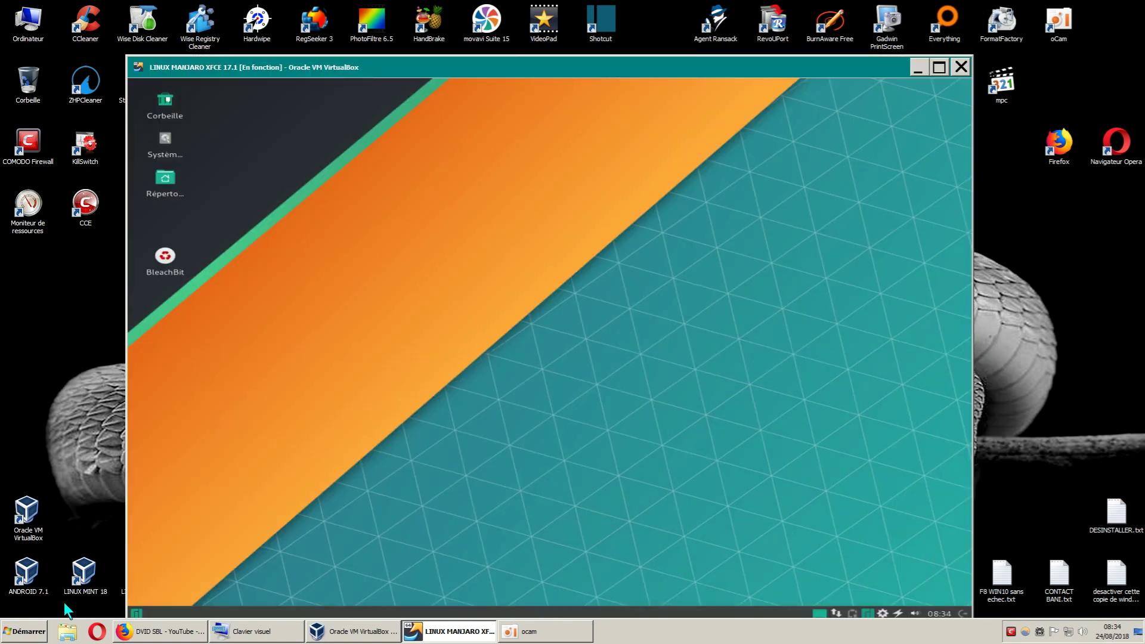
{"action": "left_click_drag", "start_coordinate": [581, 68], "coordinate": [588, 36]}
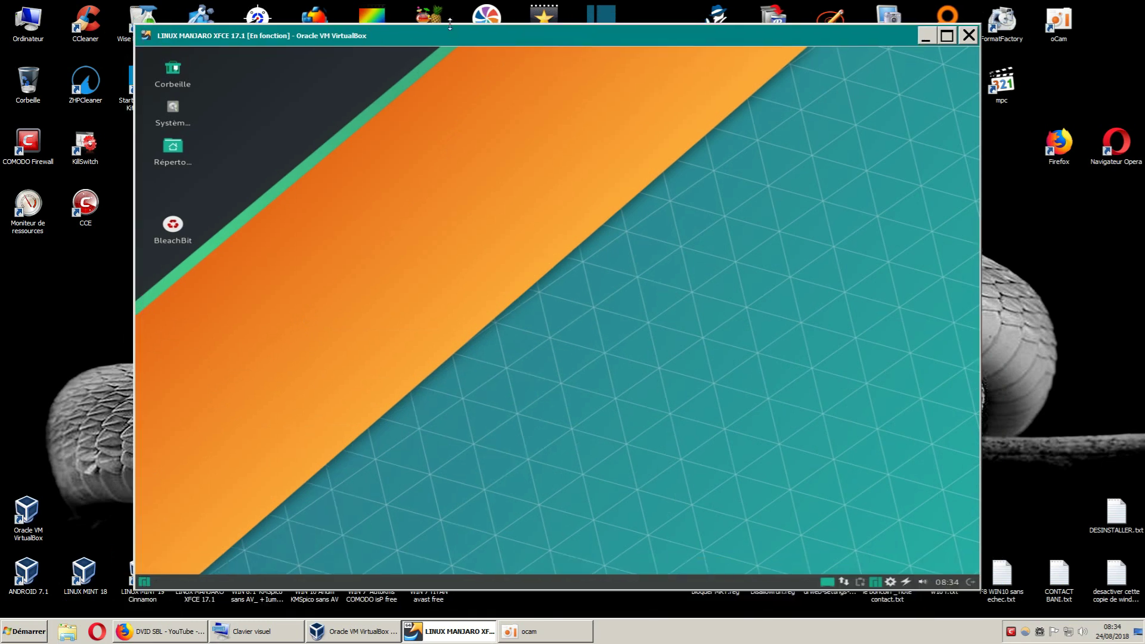